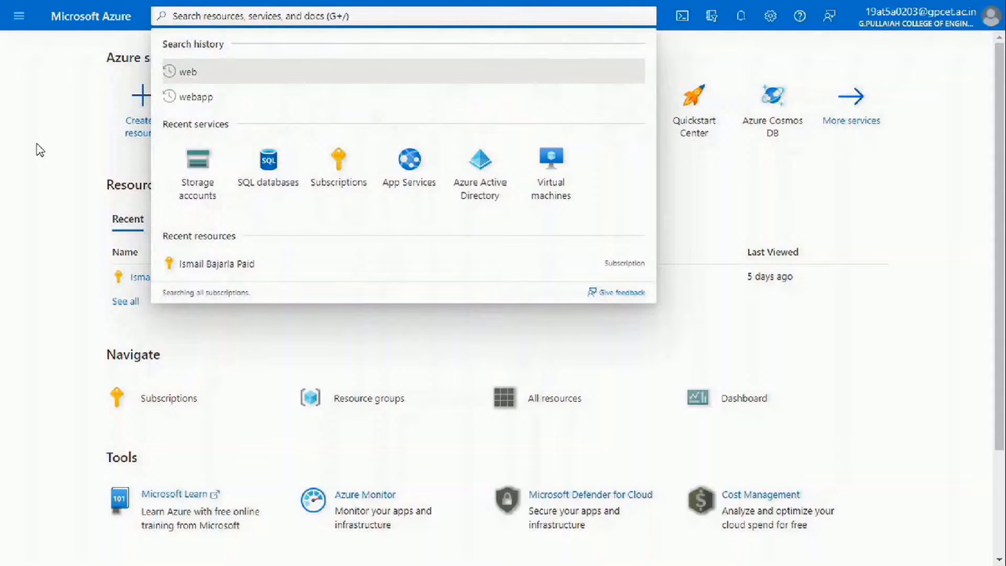
Start creating a new storage account from the Storage accounts list.
left_click(39, 151)
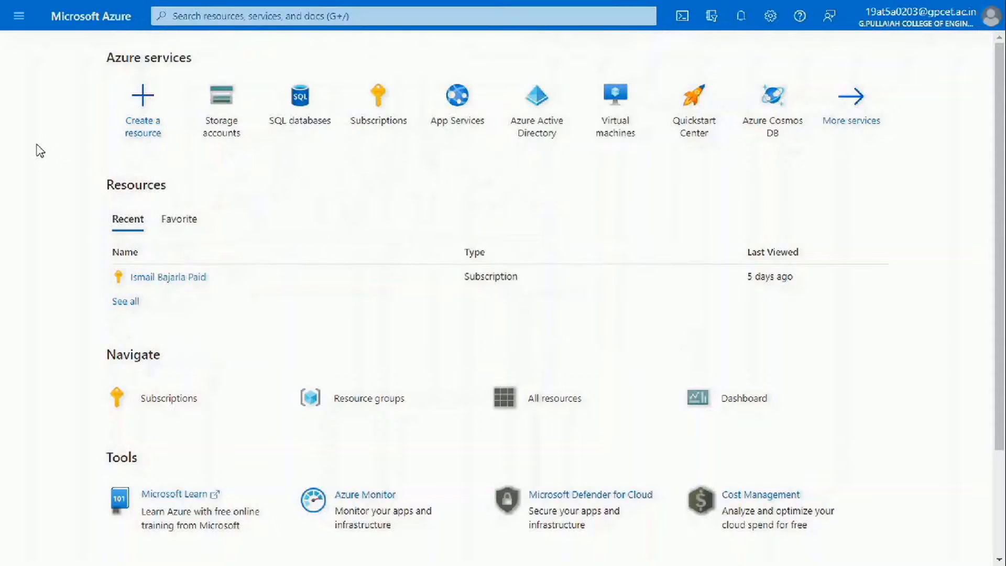
left_click(218, 108)
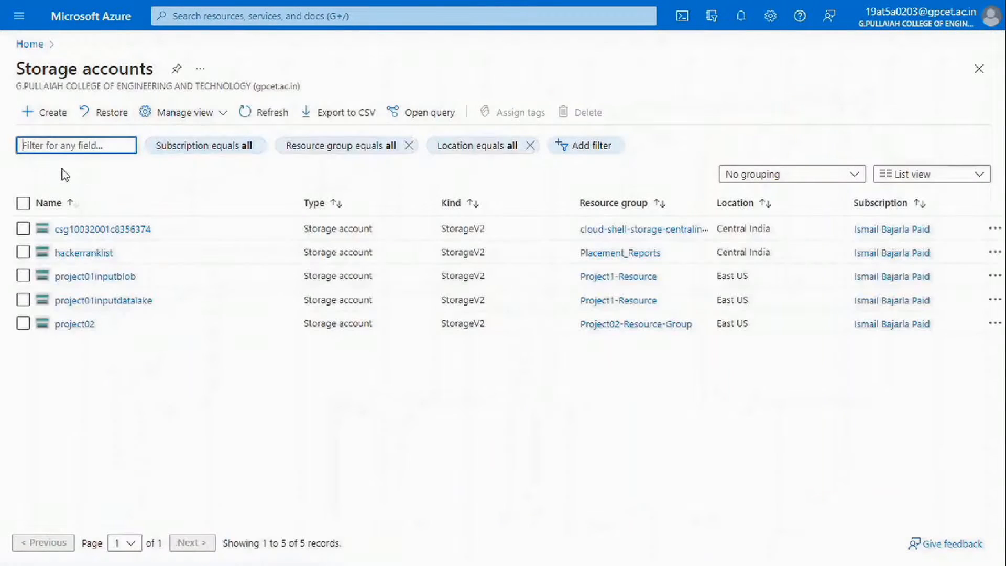
left_click(30, 124)
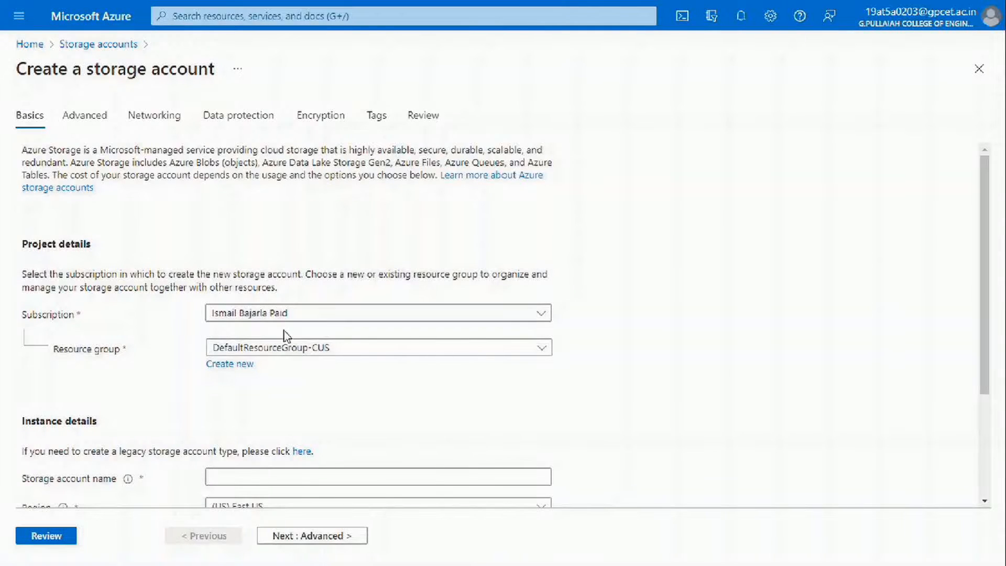
Select the only available subscription and bring up the resource group choices.
left_click(342, 316)
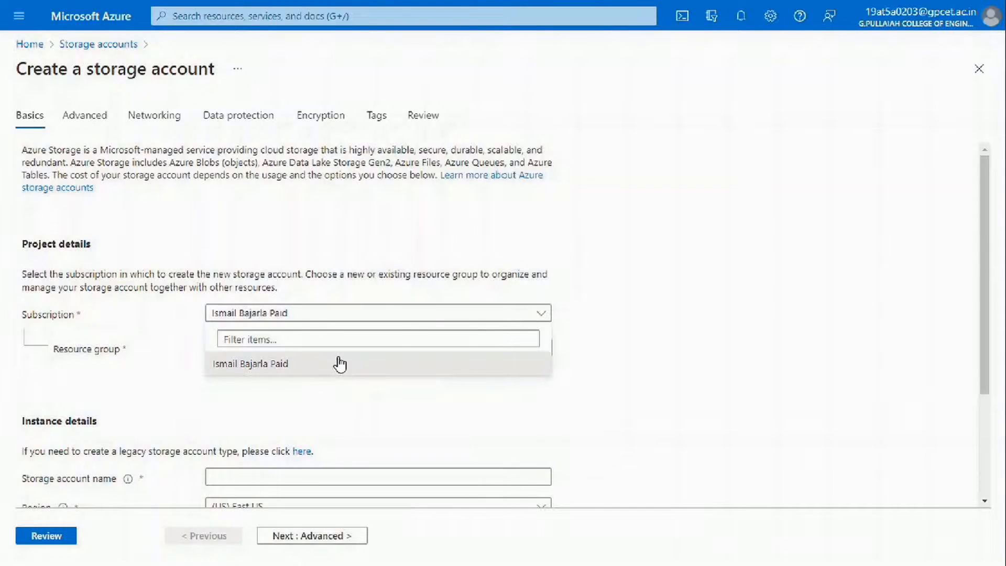
left_click(338, 363)
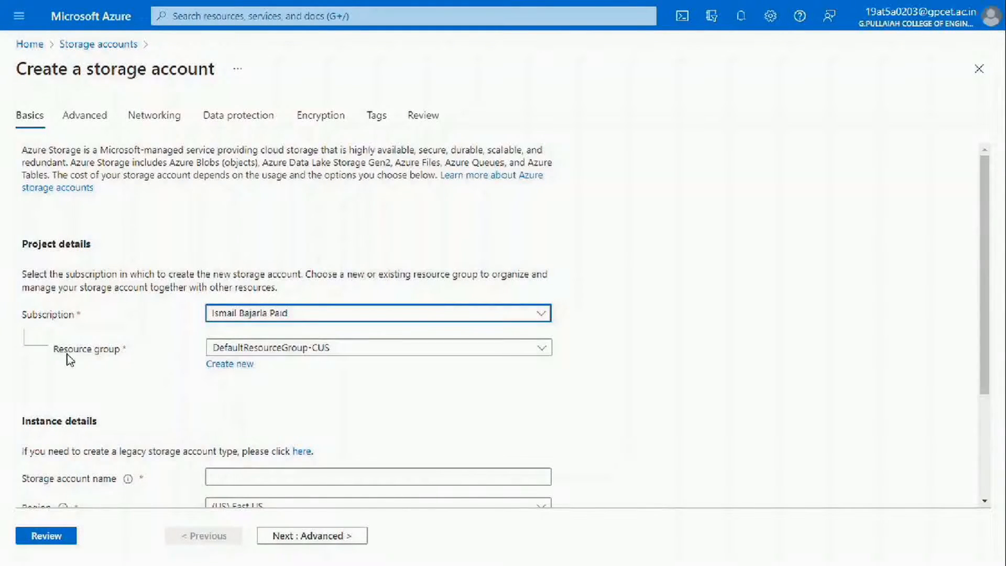
left_click_drag(52, 349, 142, 350)
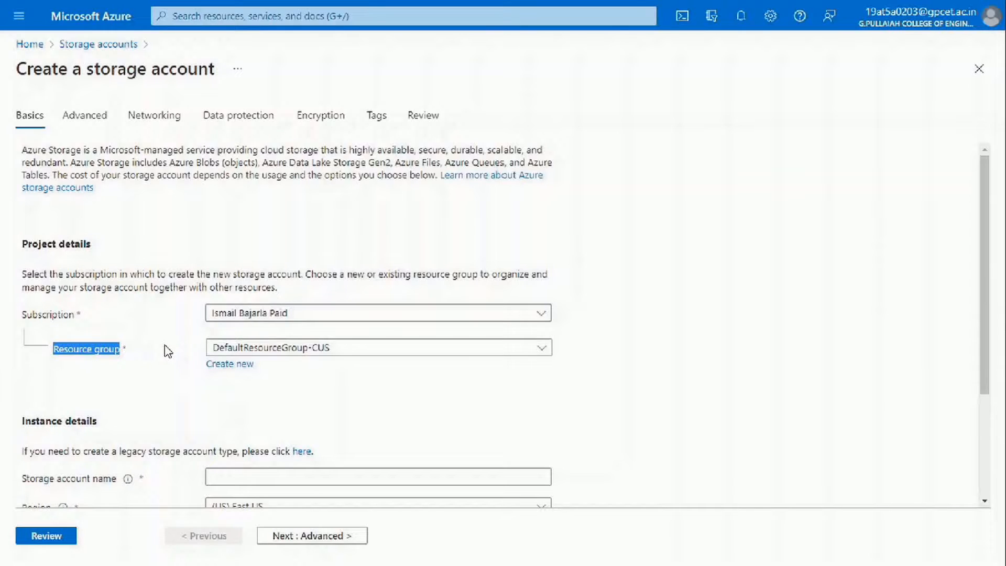
left_click(332, 360)
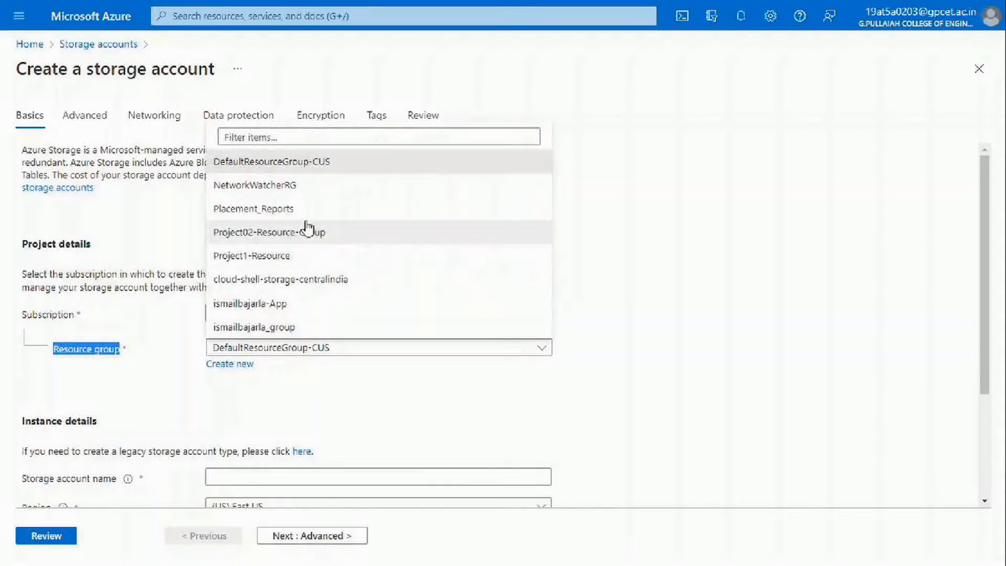
Create a new resource group named First-Resource for the storage account.
left_click(220, 365)
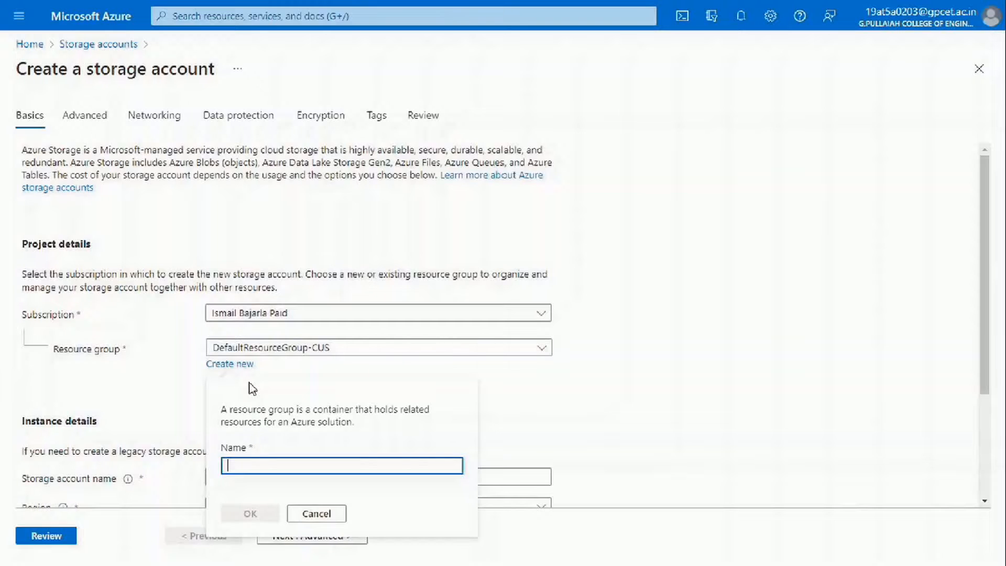
type("Fir")
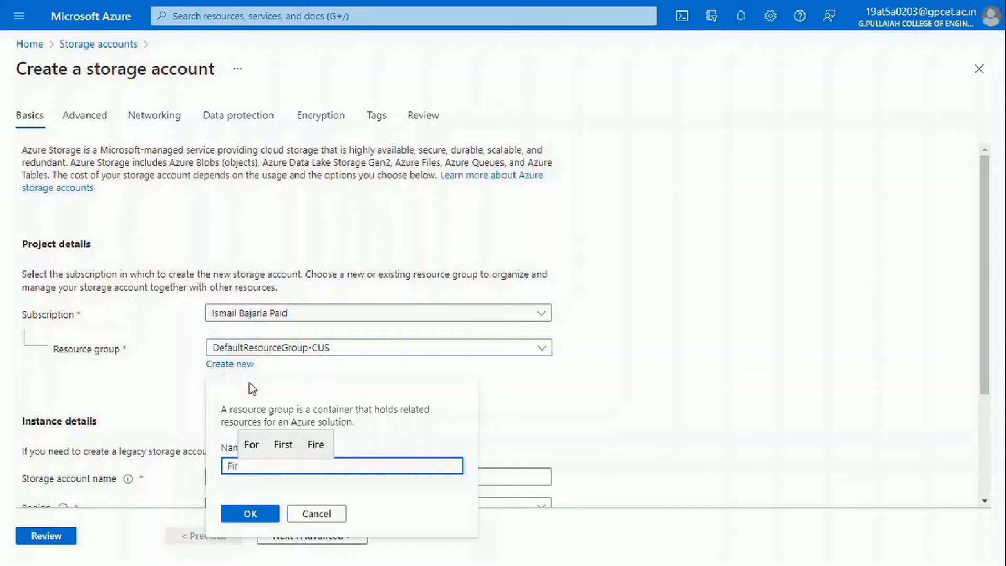
type("st-")
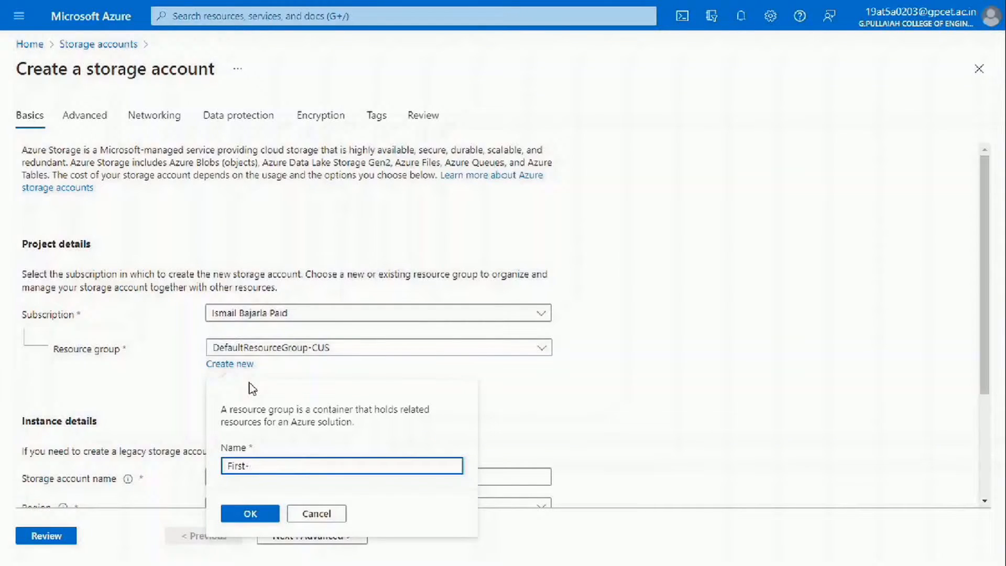
type("Resource")
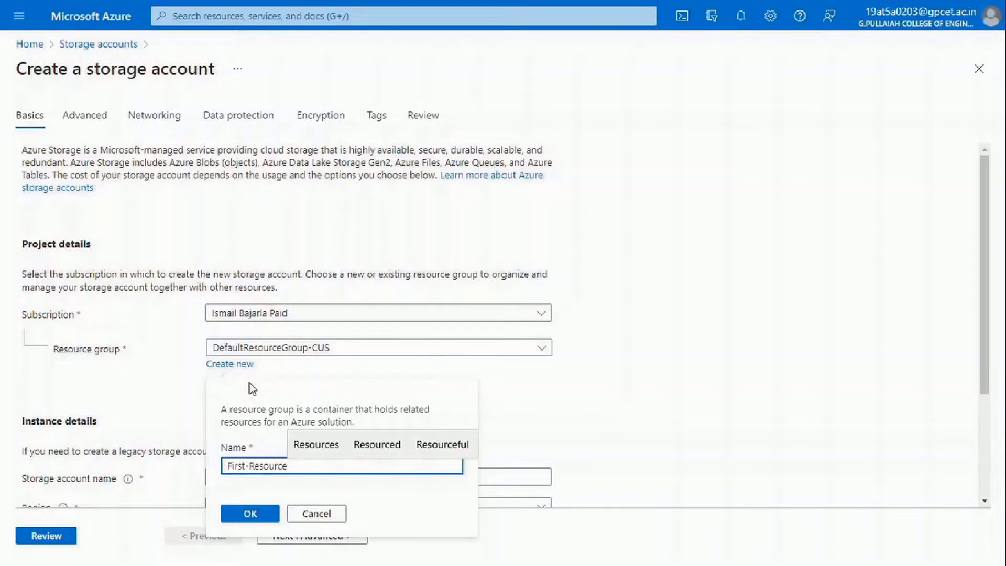
left_click(243, 514)
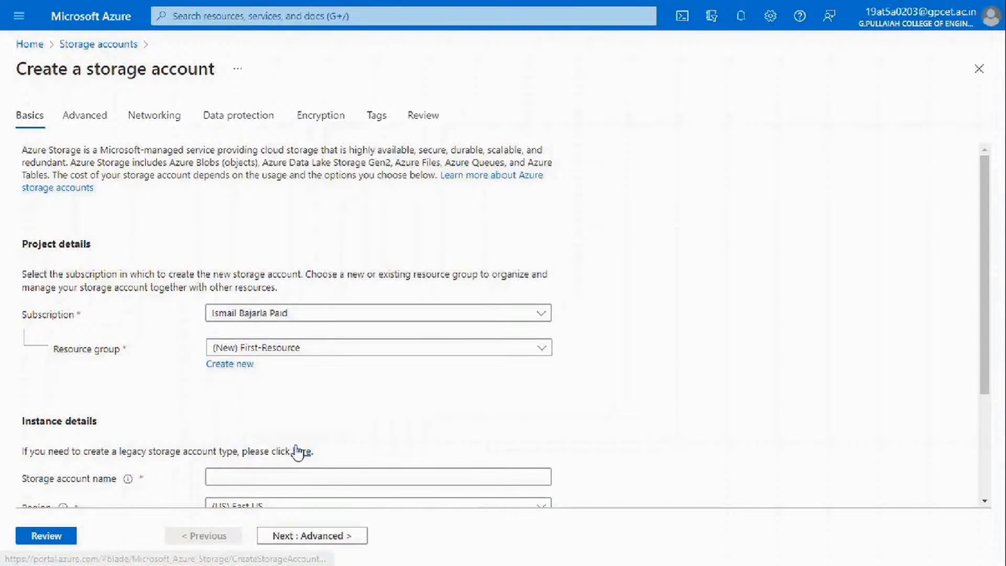
scroll(292, 449, "down", 3)
Enter firstblobstorage as the storage account name.
left_click_drag(24, 323, 128, 323)
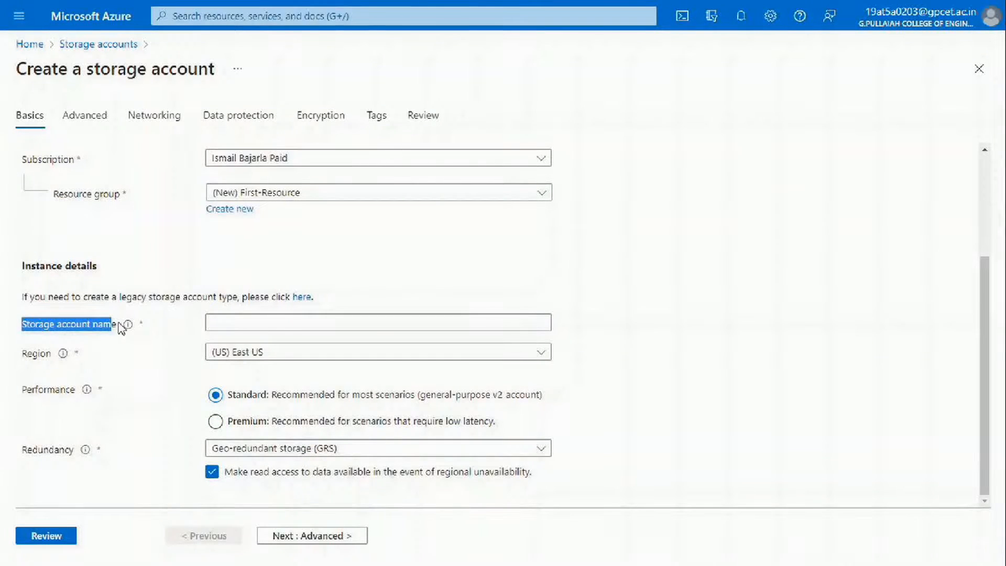
left_click(150, 323)
left_click(265, 329)
left_click(265, 329)
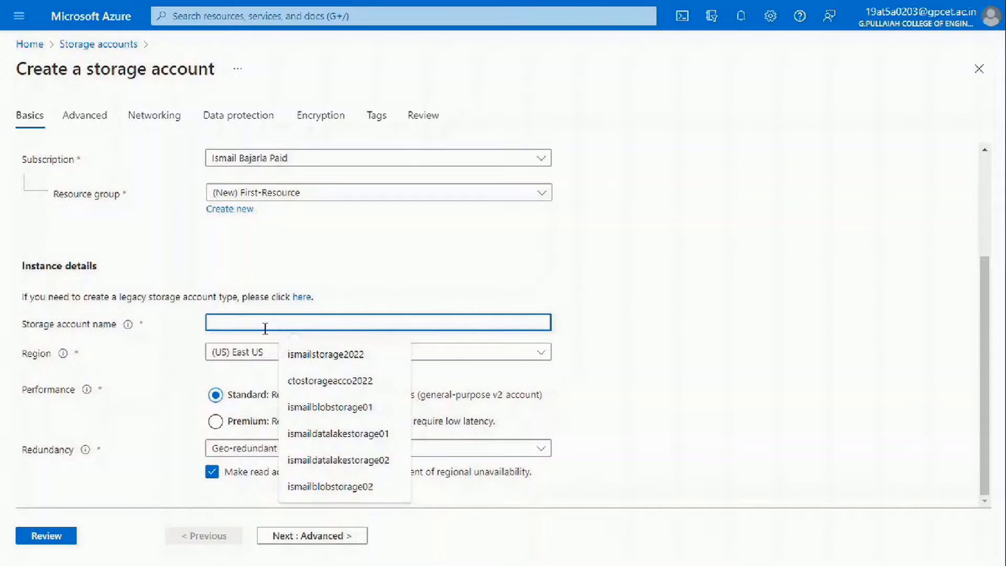
type("fi")
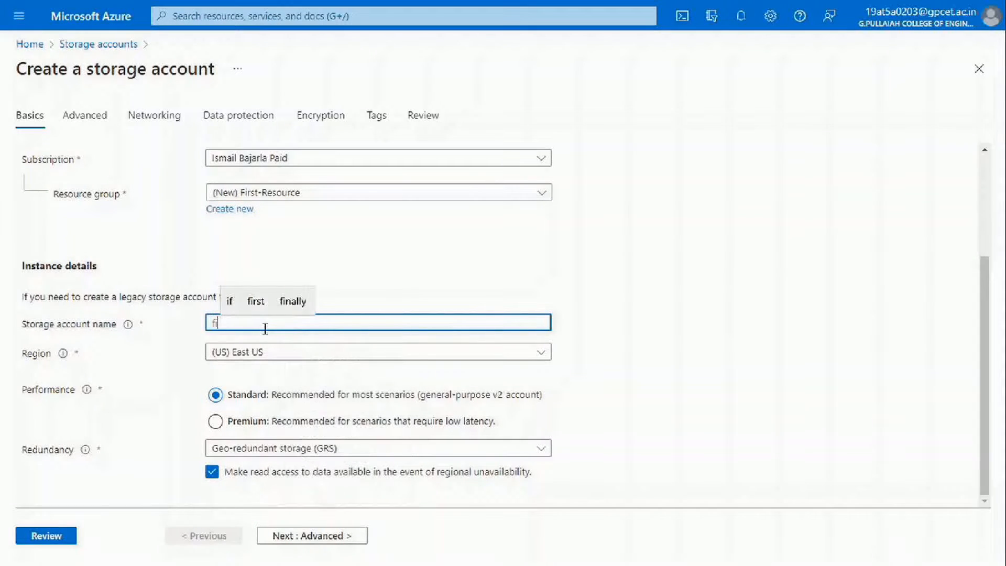
type("rstblov")
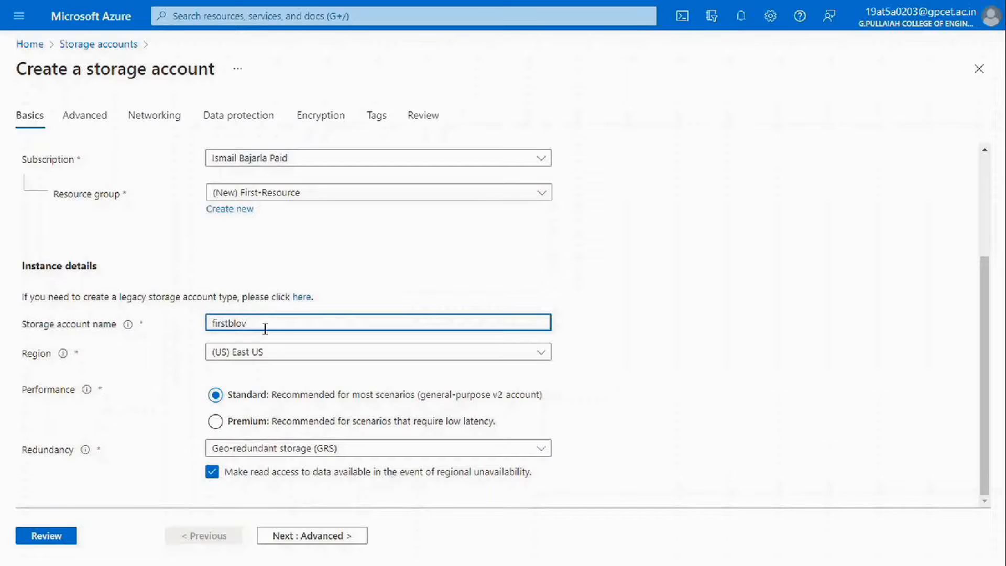
key("BackSpace")
type("bstorage")
left_click(317, 376)
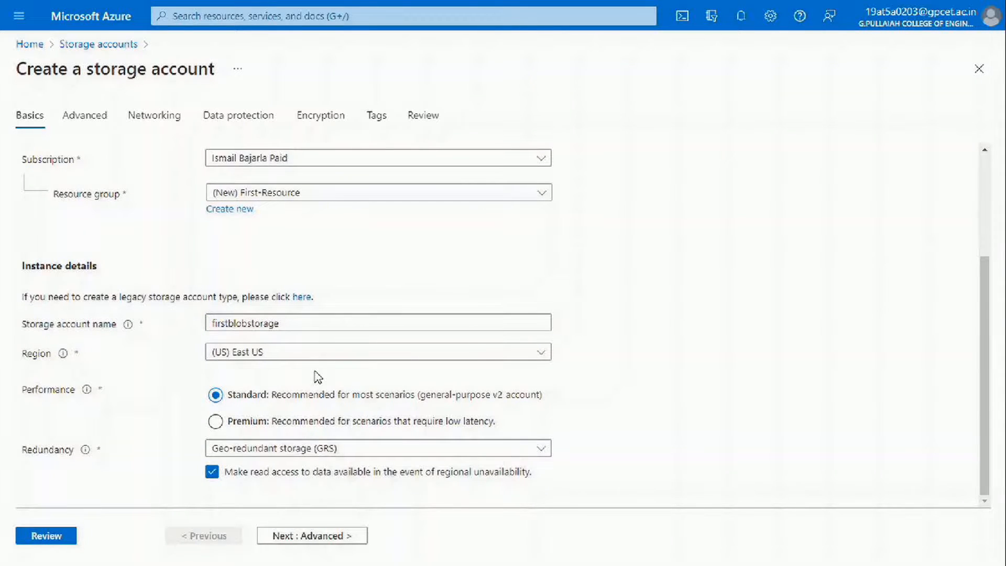
Try adding hyphens to the name, then remove them when the name is rejected.
left_click(229, 323)
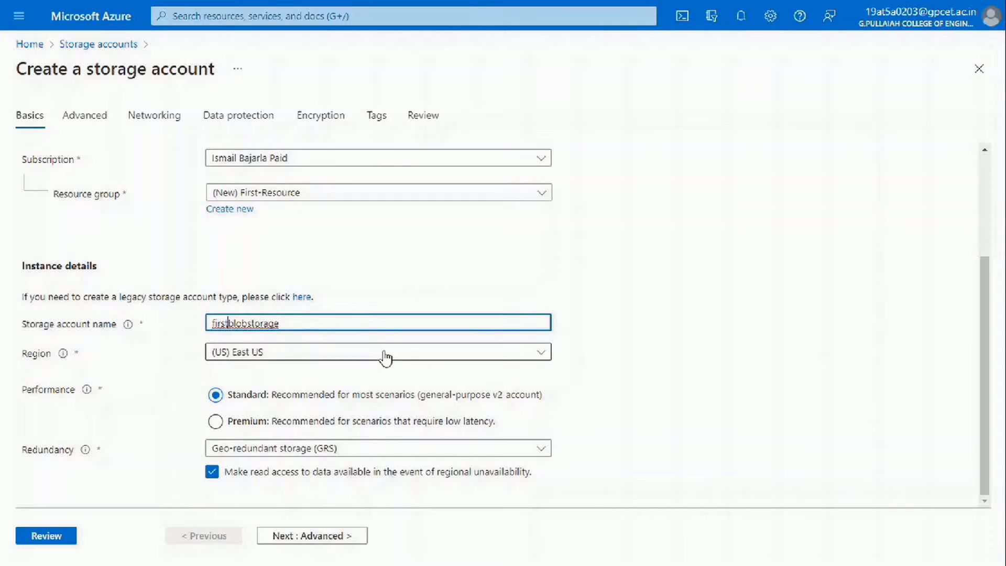
type("-")
key("Right")
key("Right")
key("Right")
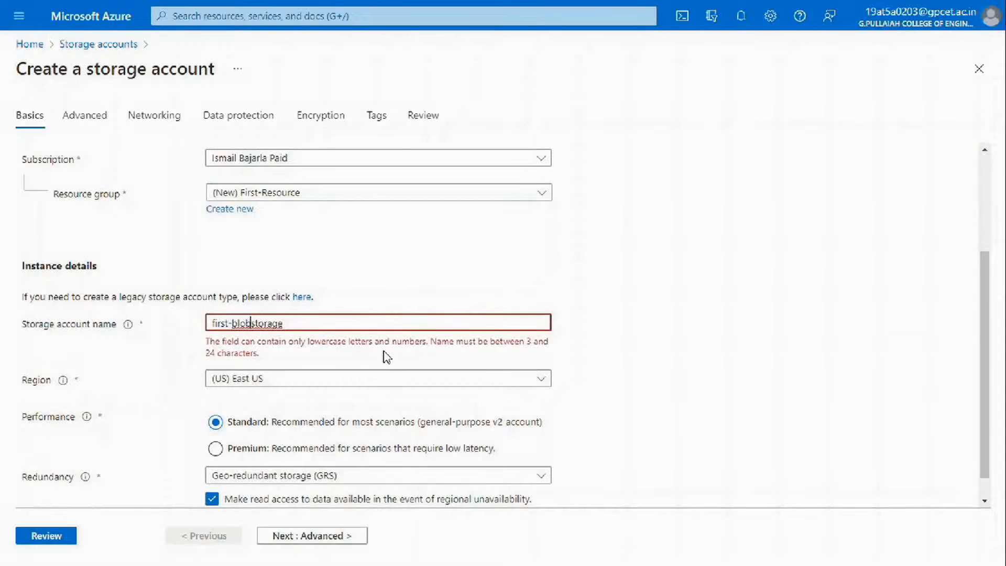
type("-")
key("BackSpace")
key("Left")
key("Left")
key("Left")
key("Left")
left_click_drag(299, 341, 554, 345)
double_click(223, 355)
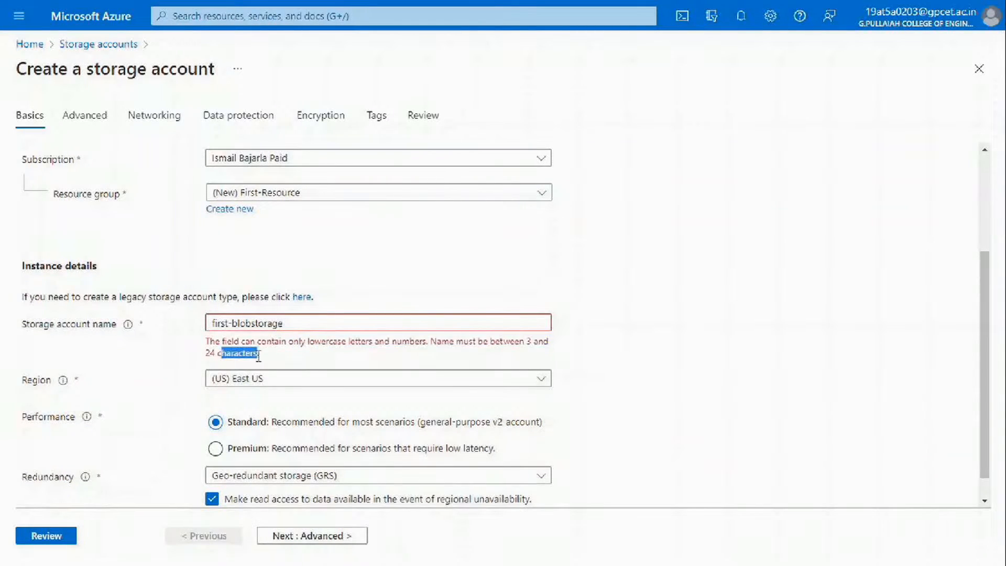
left_click(234, 323)
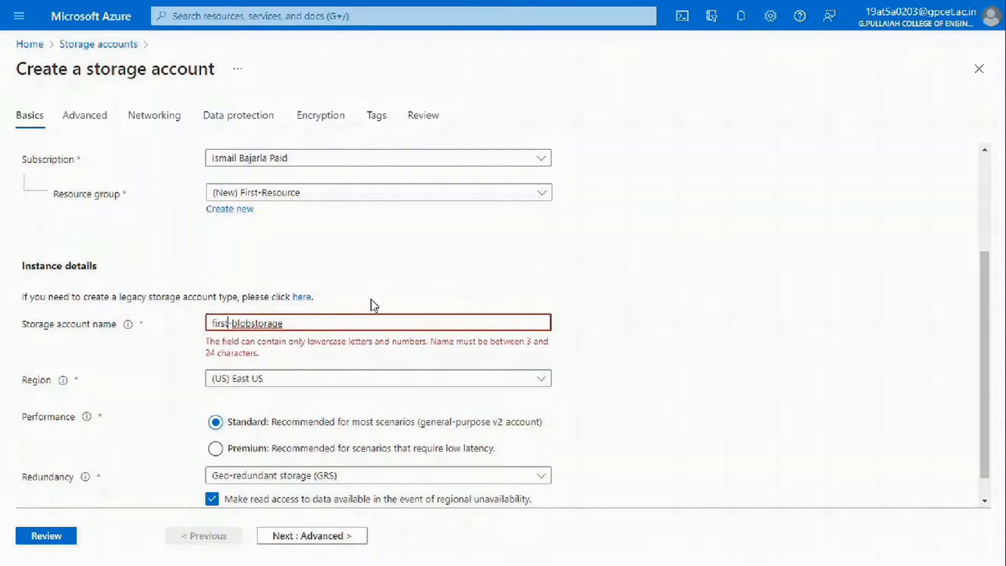
key("BackSpace")
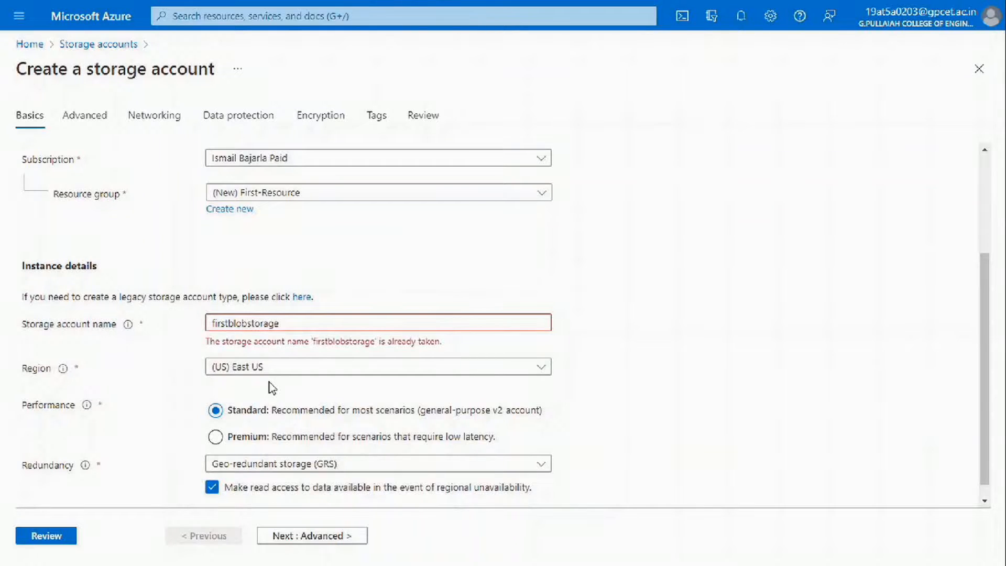
Append 001 to the taken name, making it firstblobstorage001.
left_click_drag(287, 341, 445, 341)
left_click(456, 344)
left_click(385, 323)
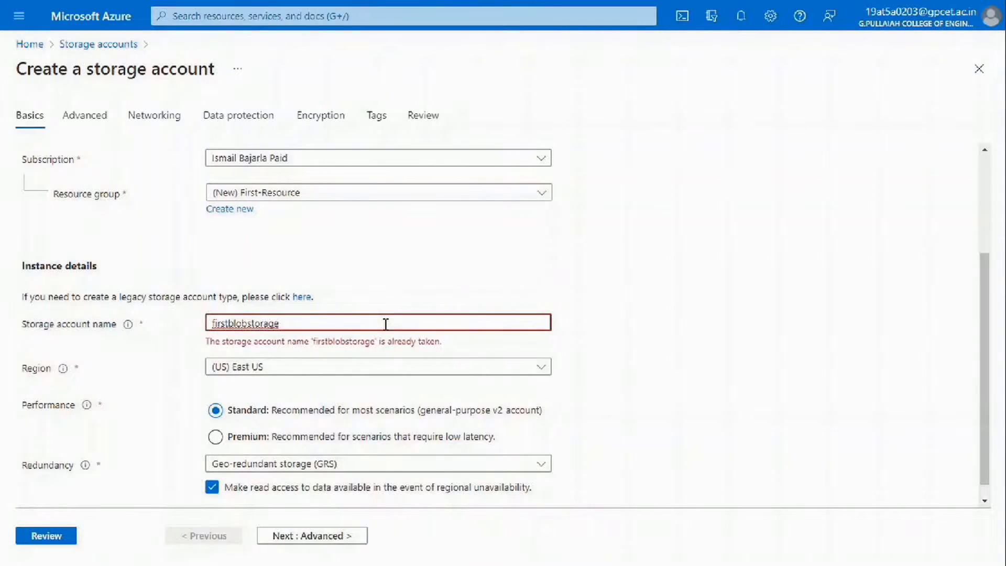
type("001")
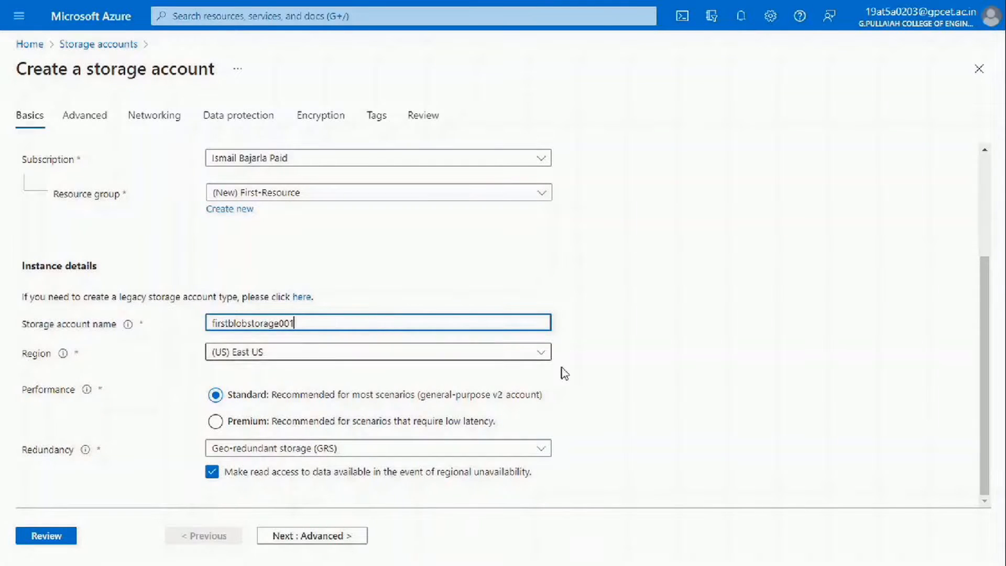
left_click(596, 376)
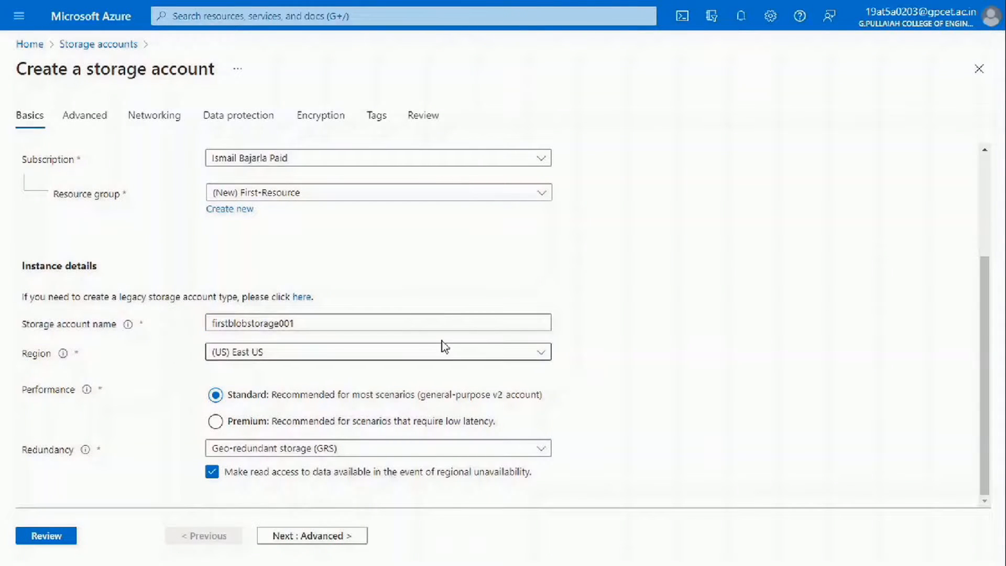
Set the region to Central India and check that redundancy is Geo-redundant storage (GRS).
left_click(315, 353)
scroll(616, 341, "up", 5)
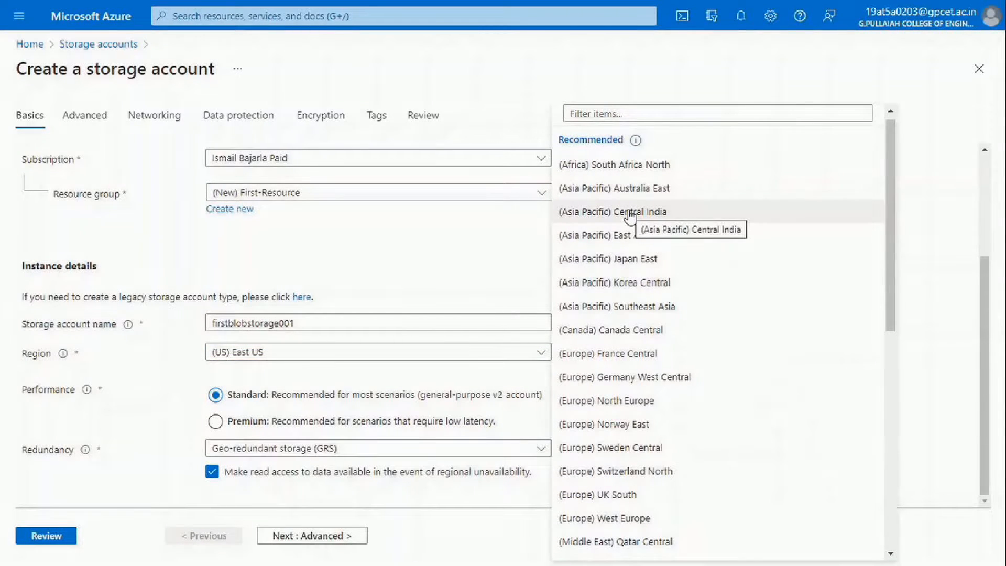
left_click(675, 212)
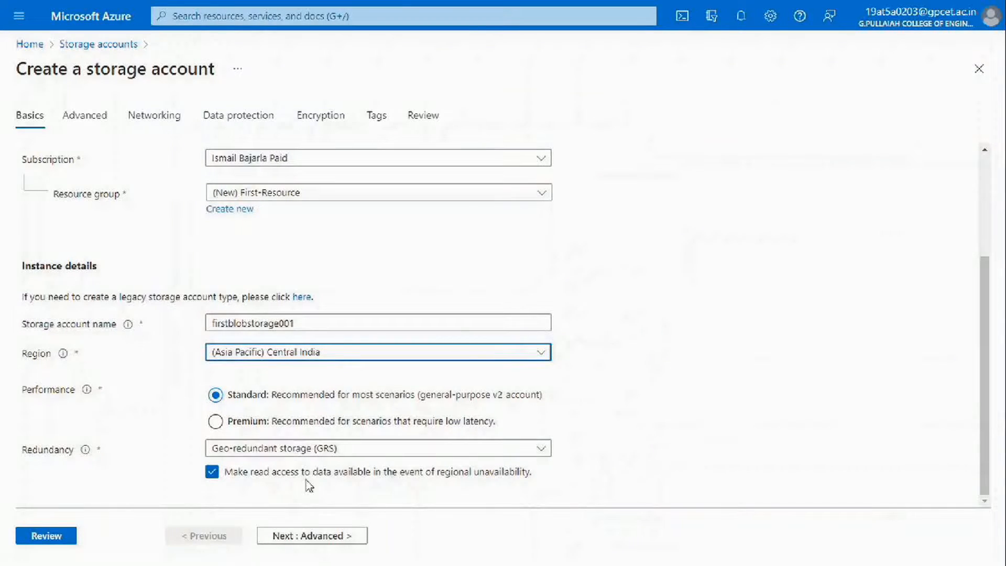
left_click(217, 401)
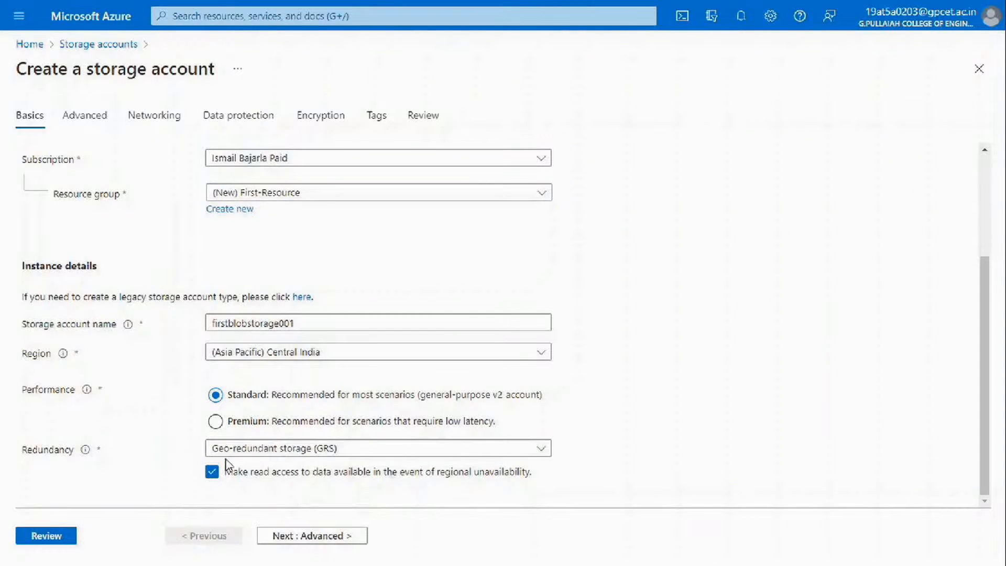
left_click(288, 452)
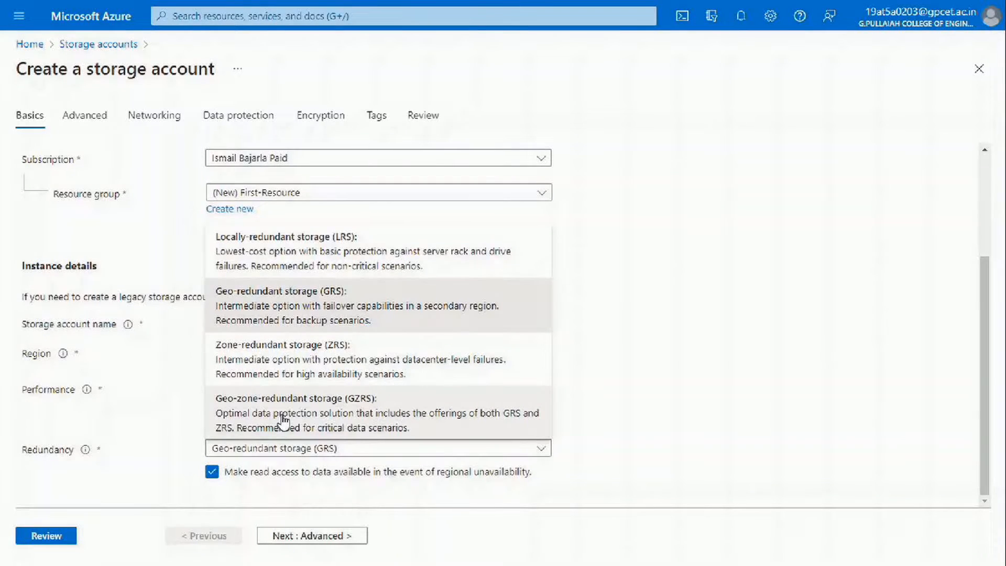
Switch performance to Premium with Block blobs as the account type.
left_click(609, 438)
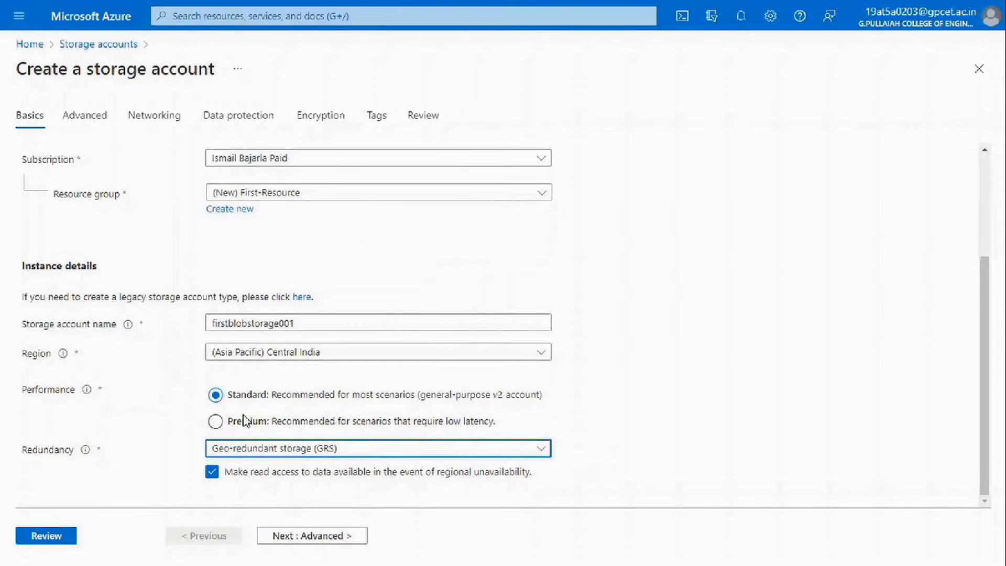
left_click(215, 422)
scroll(265, 401, "down", 1)
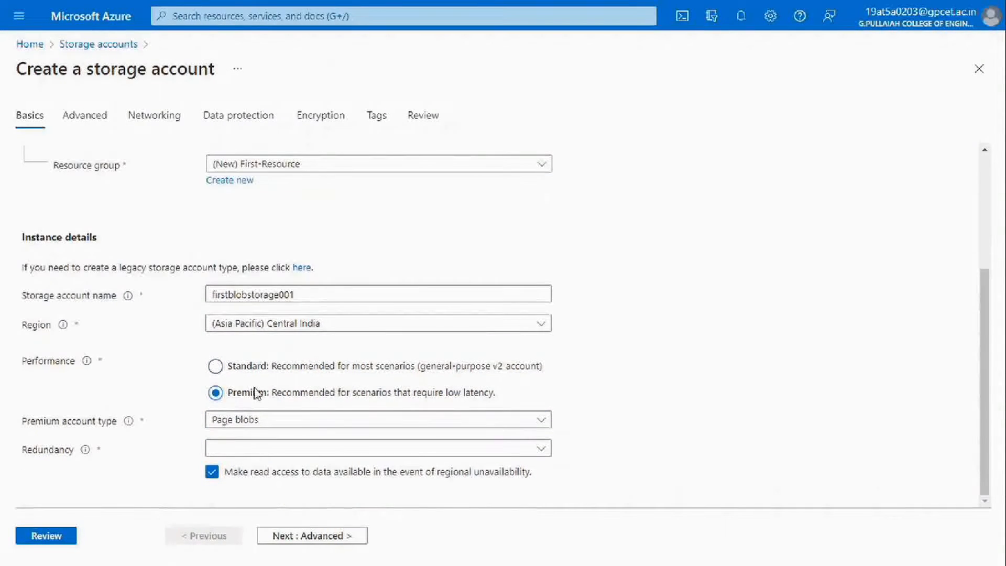
left_click(381, 424)
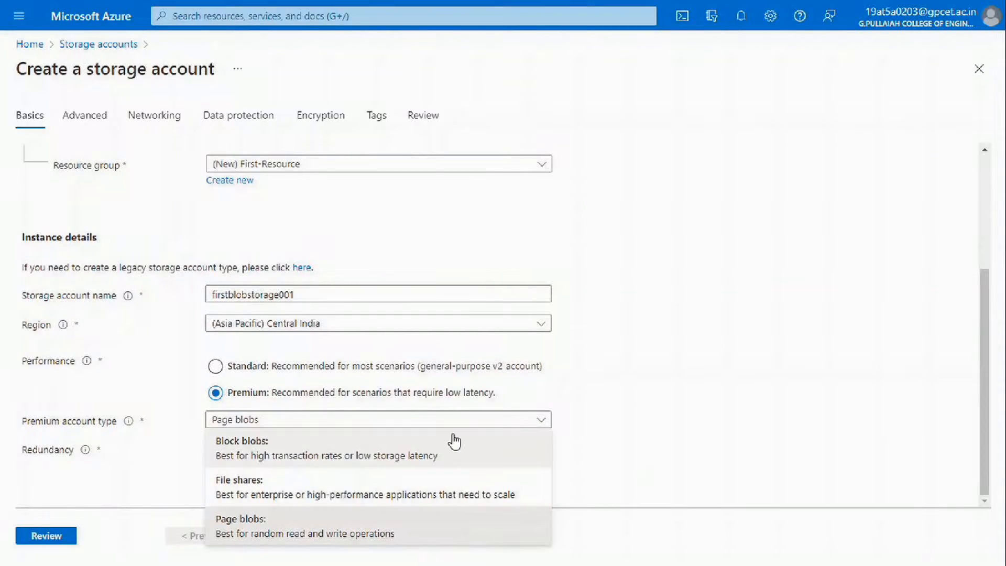
left_click(286, 446)
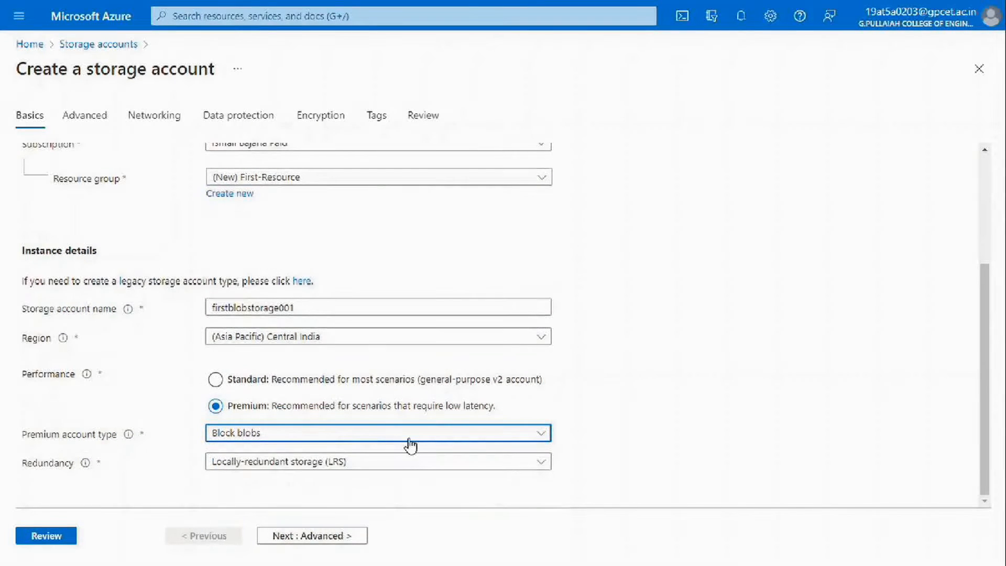
Set redundancy to Locally-redundant storage (LRS).
left_click_drag(8, 460, 153, 461)
left_click(173, 462)
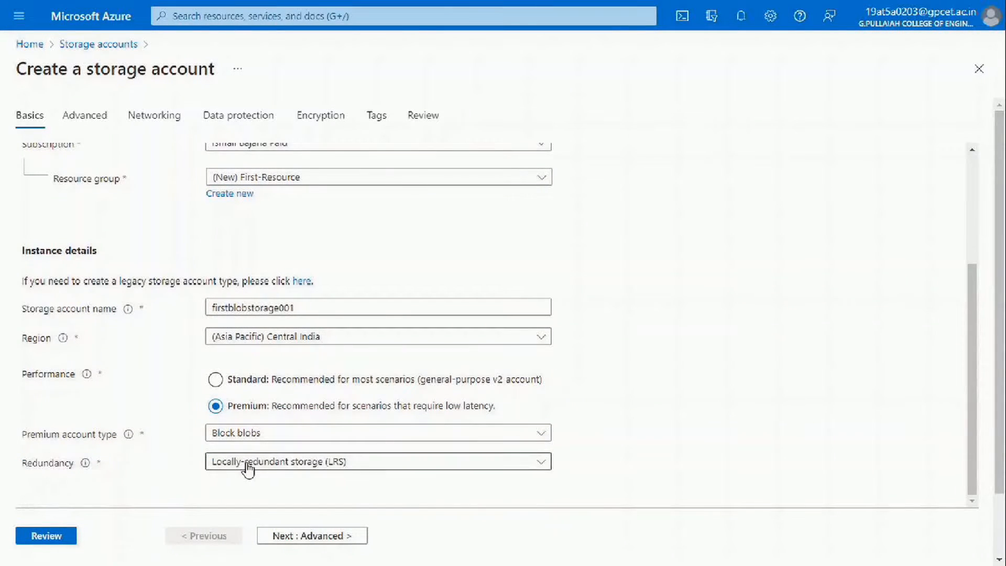
left_click(252, 463)
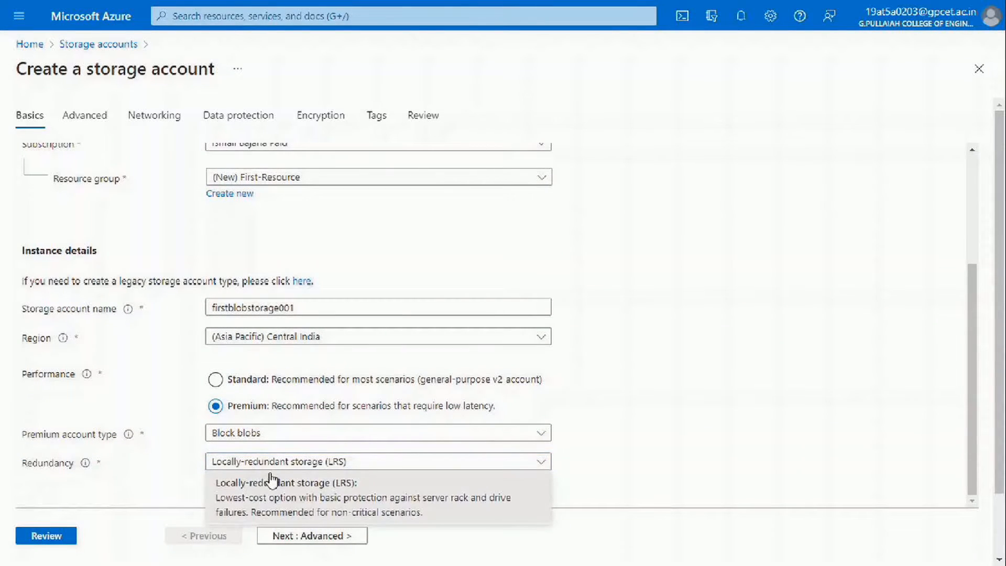
left_click(454, 512)
scroll(453, 513, "down", 2)
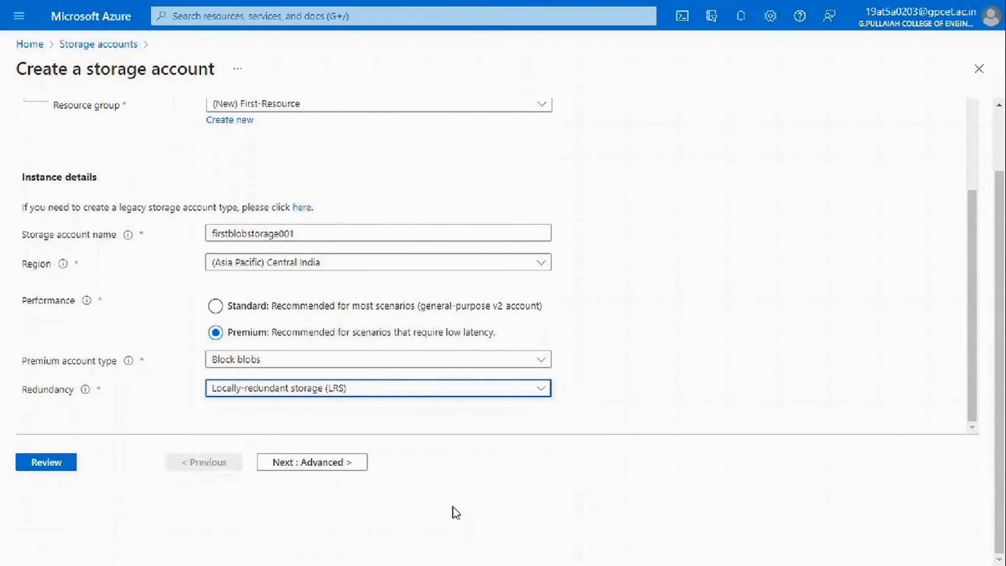
scroll(453, 513, "up", 2)
Leave hierarchical namespace disabled on the Advanced tab after briefly enabling it.
left_click(70, 119)
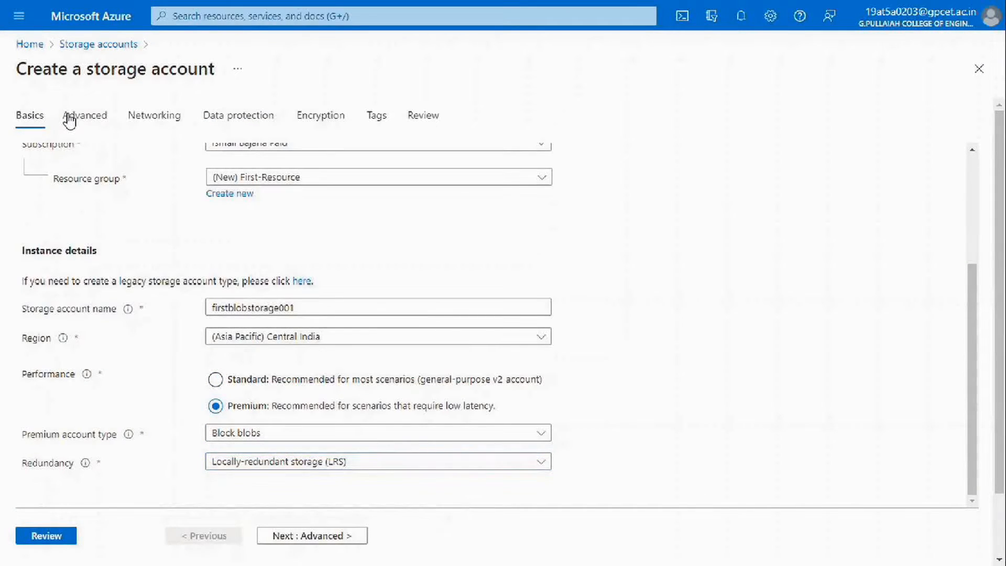
scroll(353, 271, "down", 7)
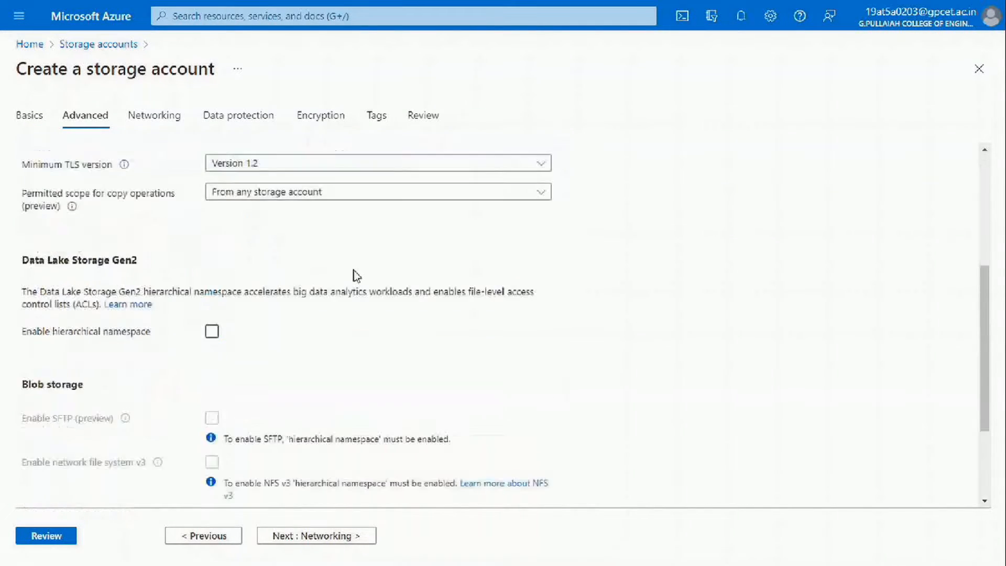
scroll(360, 273, "up", 1)
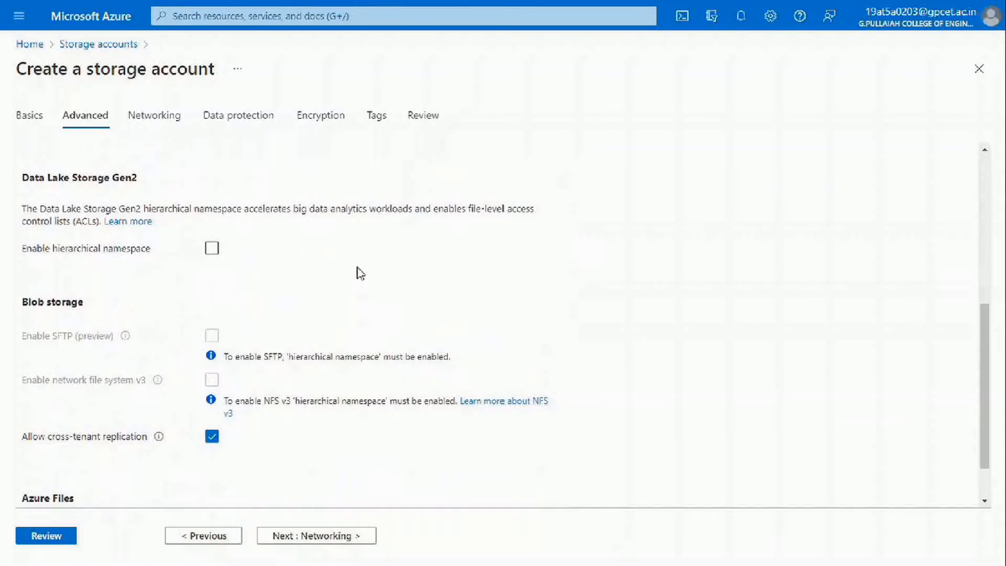
left_click_drag(15, 177, 243, 238)
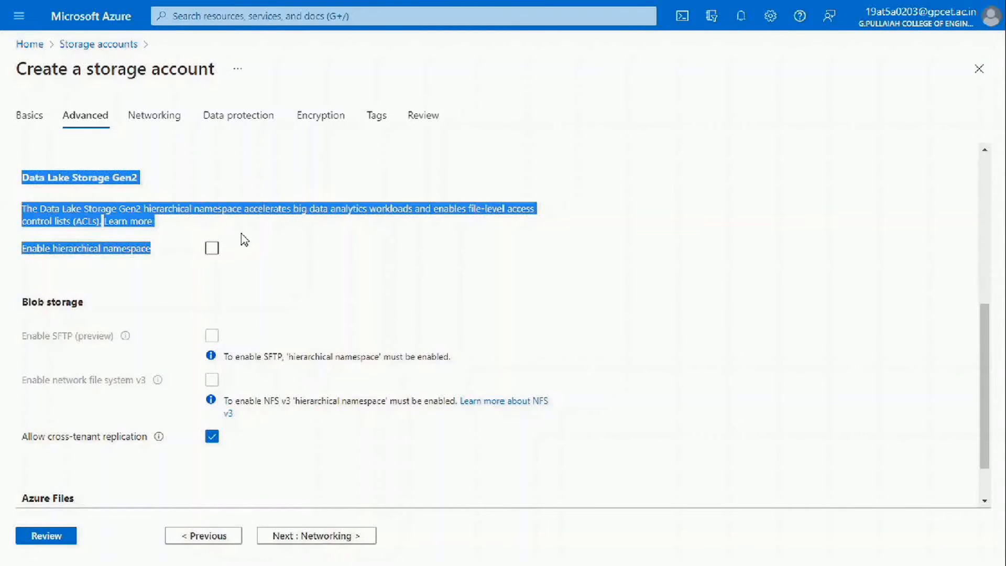
left_click(252, 244)
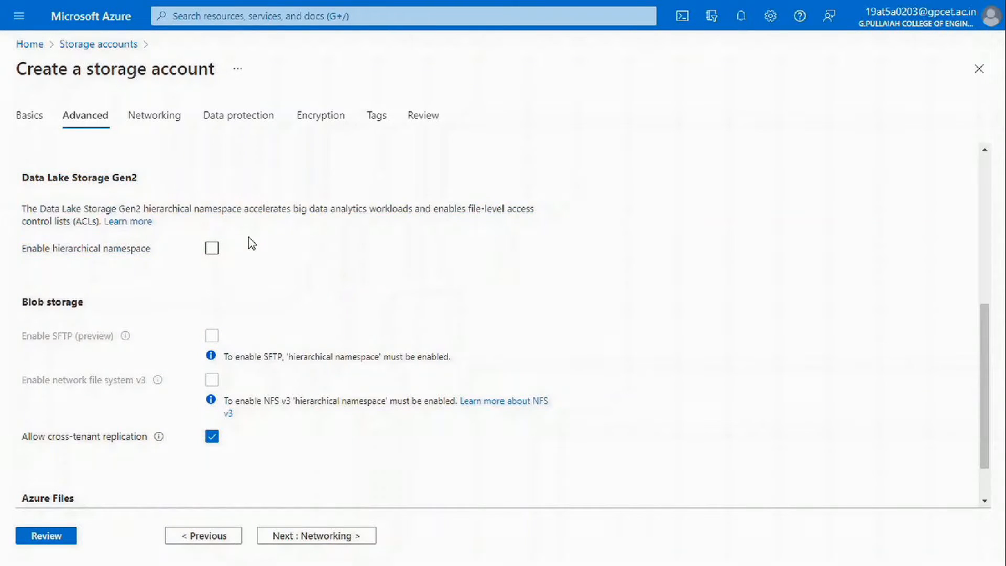
left_click(212, 250)
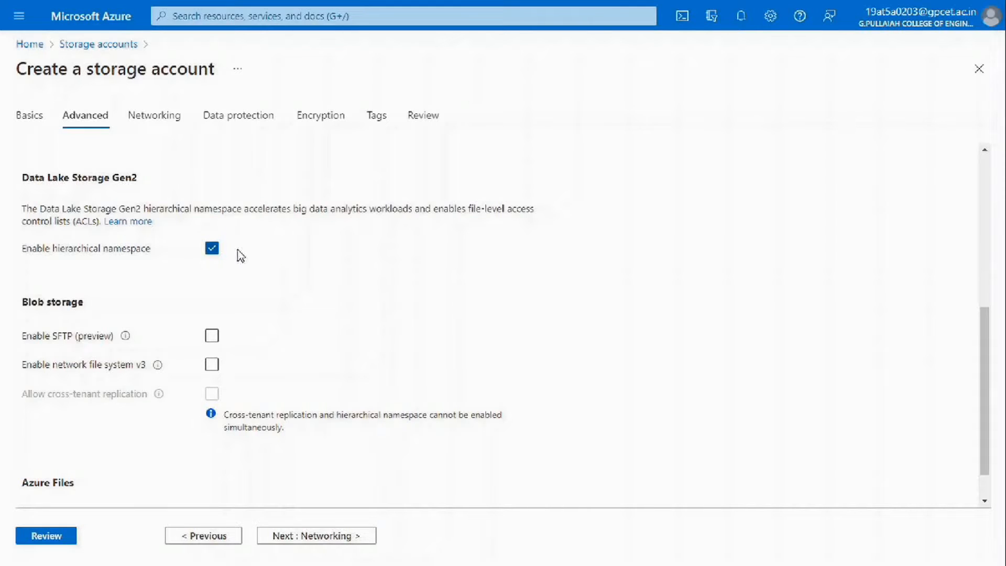
left_click(216, 251)
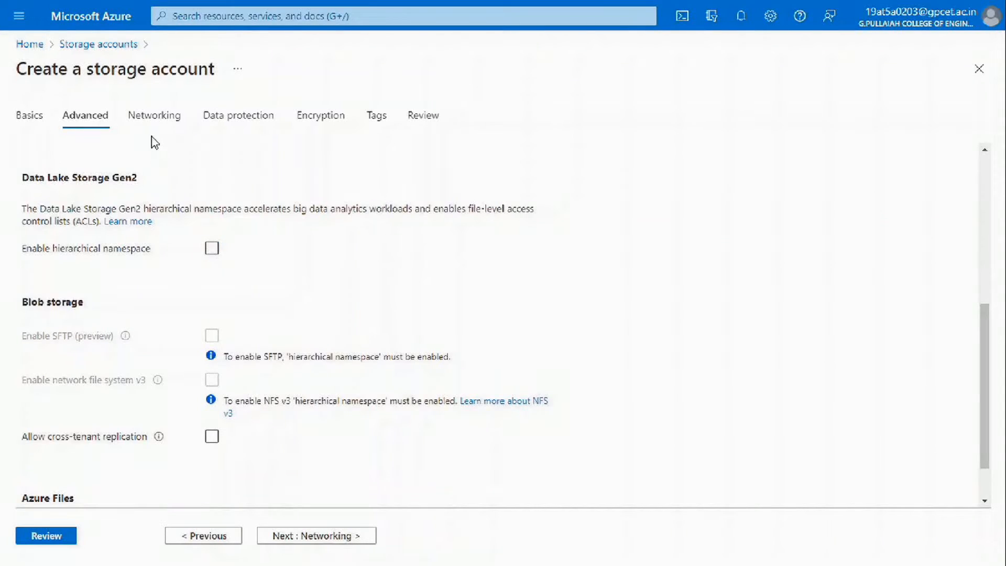
left_click(153, 122)
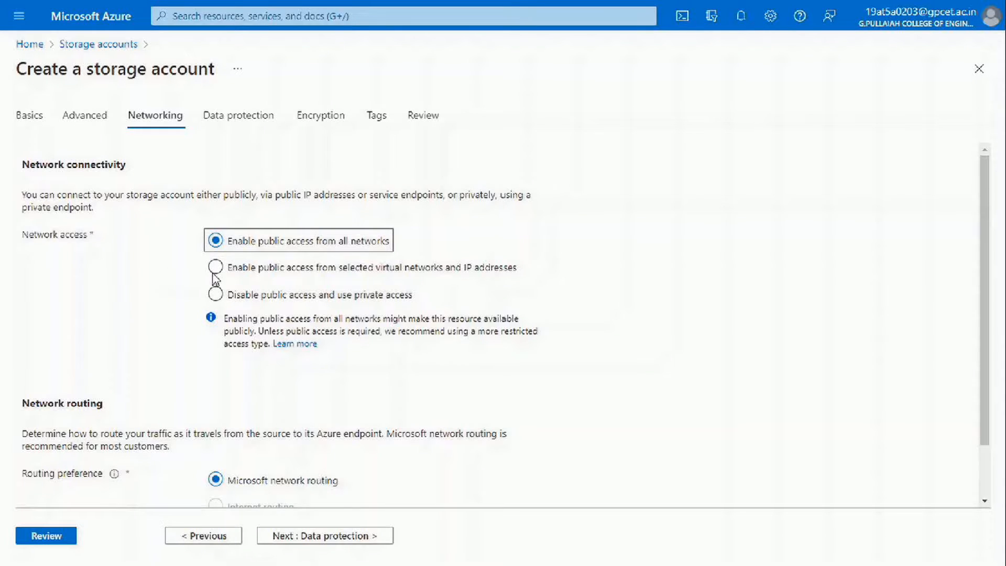
Keep public access enabled from all networks after briefly choosing to disable it.
left_click(283, 239)
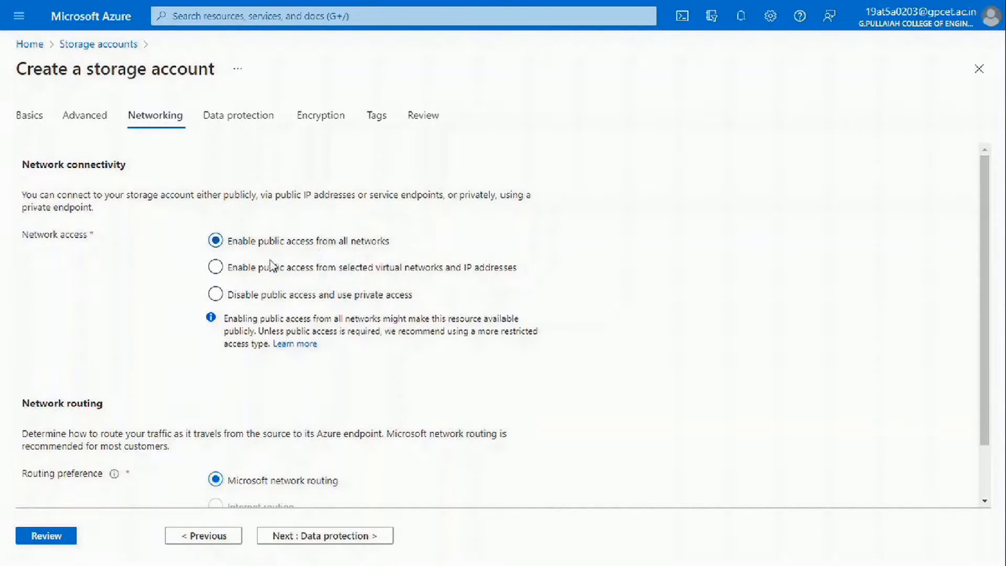
left_click(216, 294)
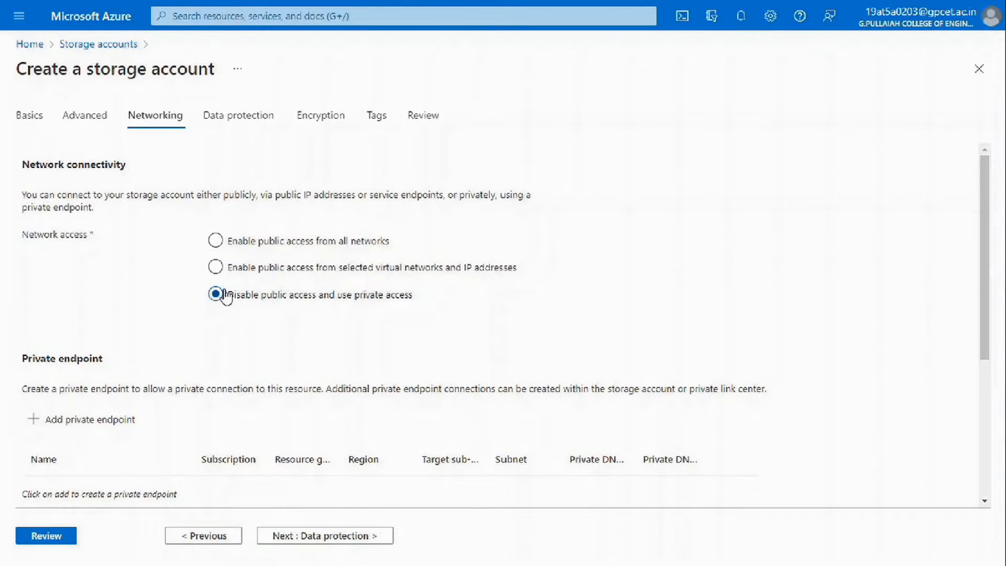
left_click(216, 242)
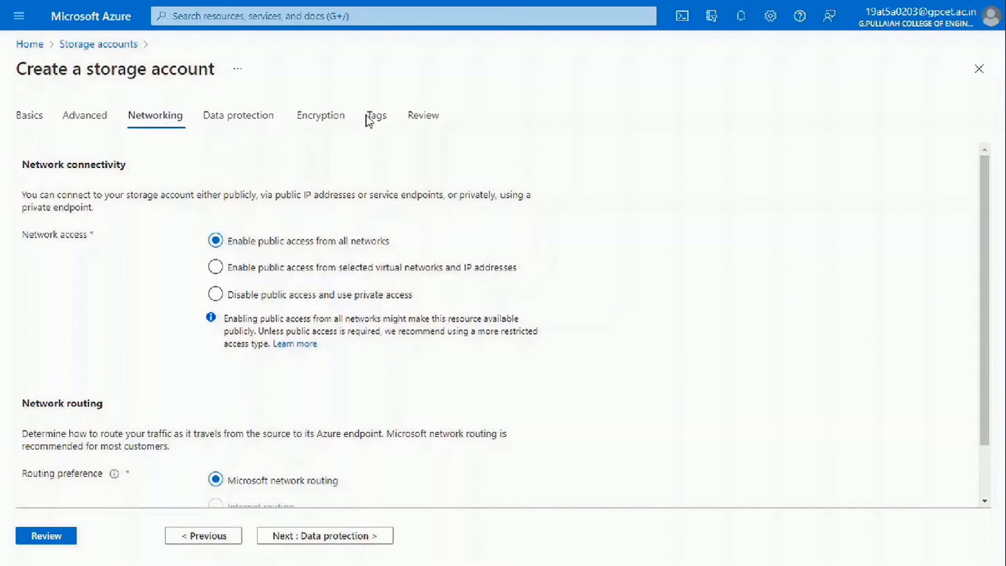
Keep Microsoft-managed keys for encryption after briefly selecting customer-managed keys.
left_click(246, 112)
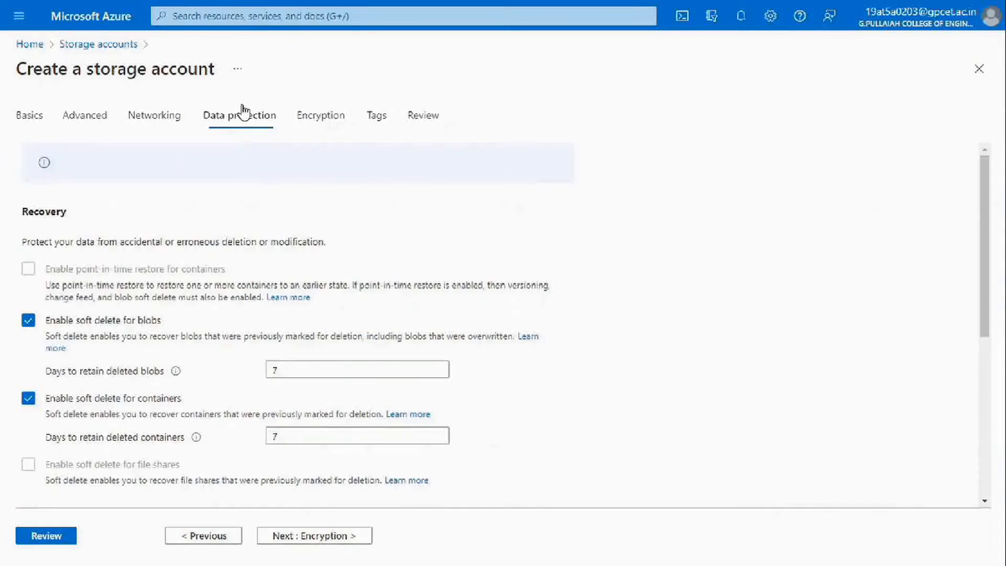
left_click(314, 124)
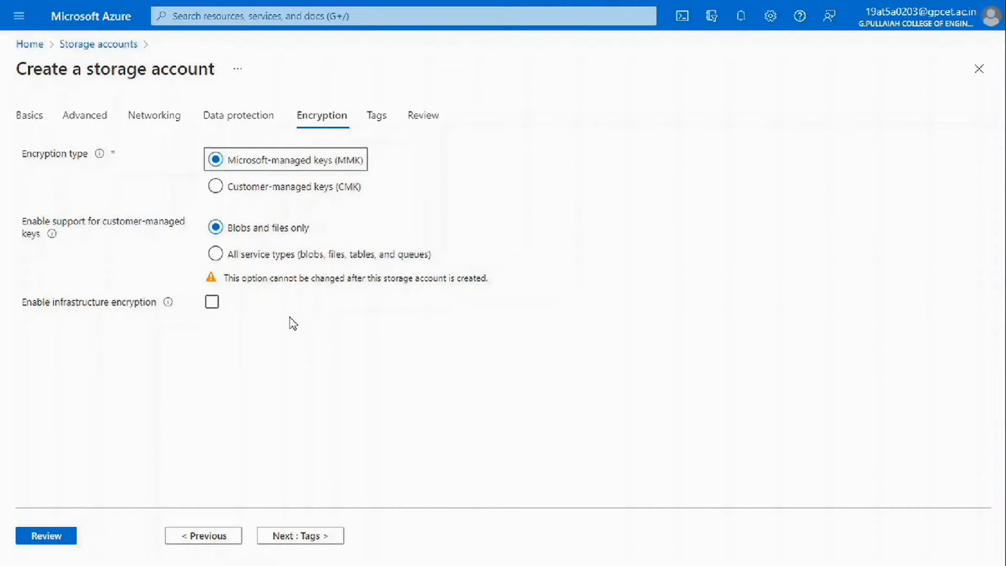
left_click(216, 187)
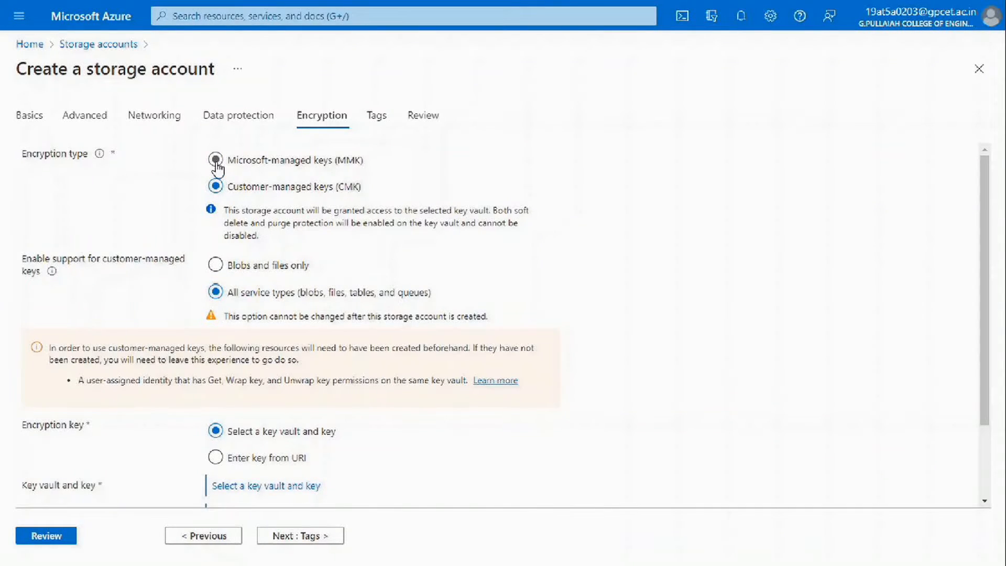
left_click(216, 160)
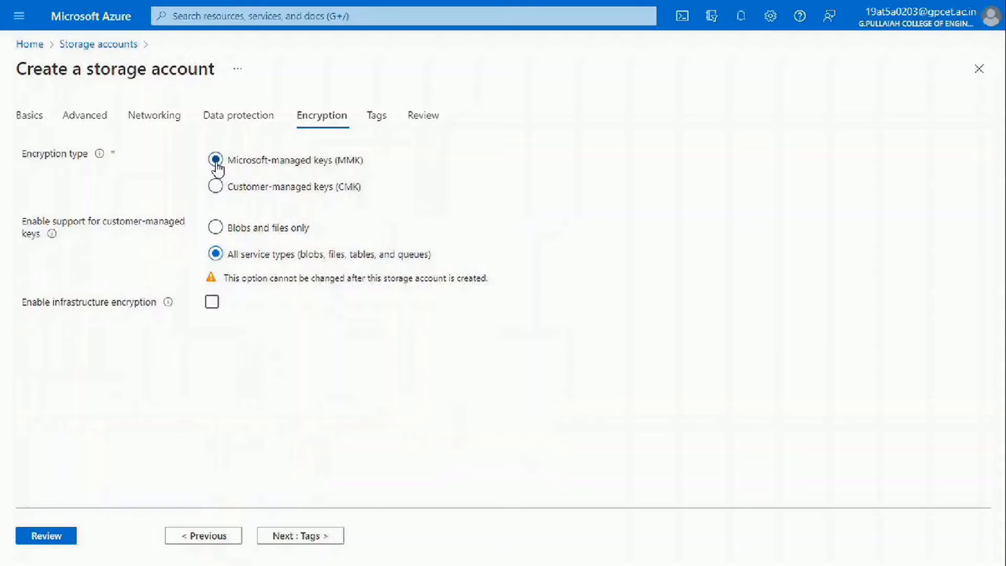
left_click(413, 121)
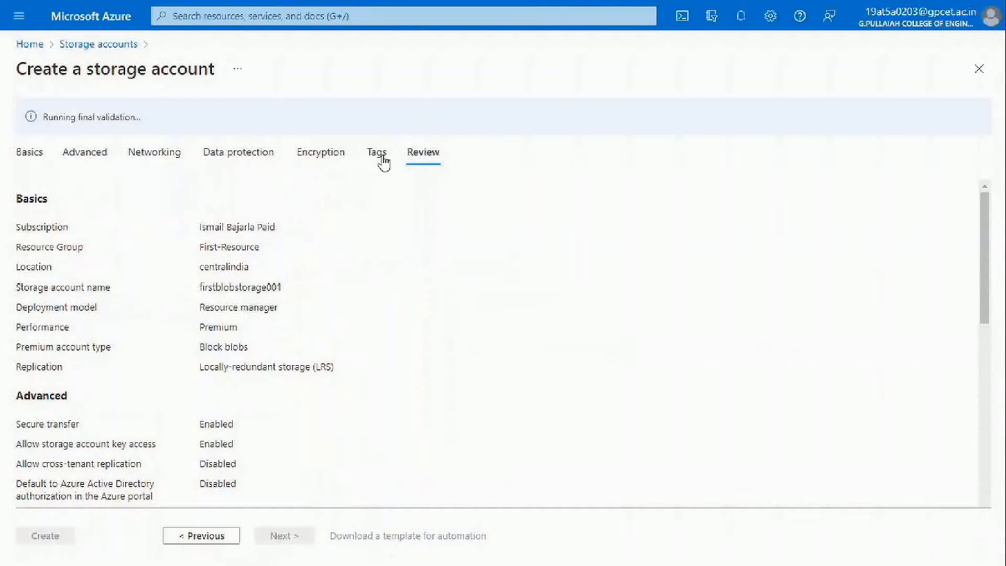
Look over the final validation summary on the Review tab before heading back to Basics.
left_click_drag(140, 116, 42, 116)
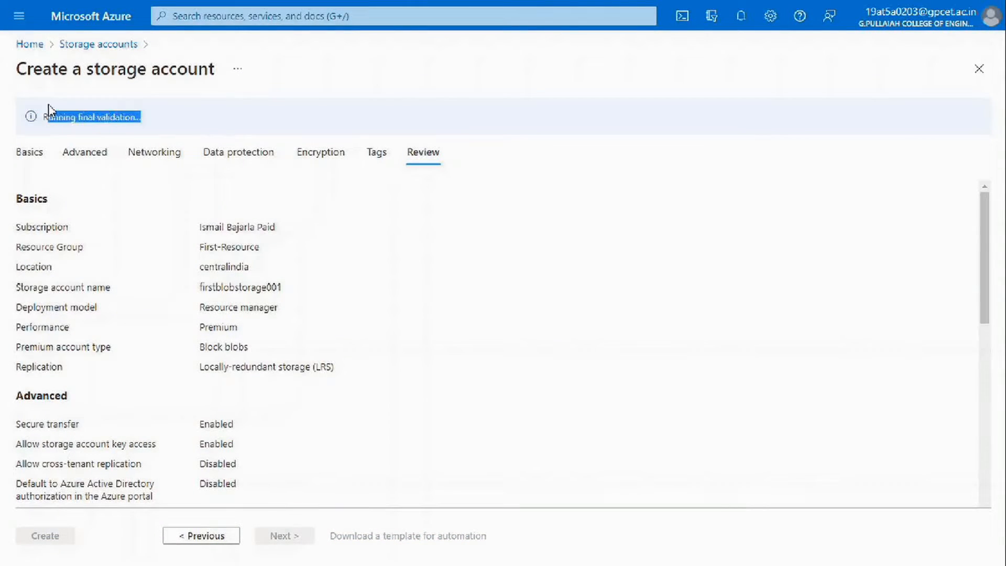
left_click(65, 144)
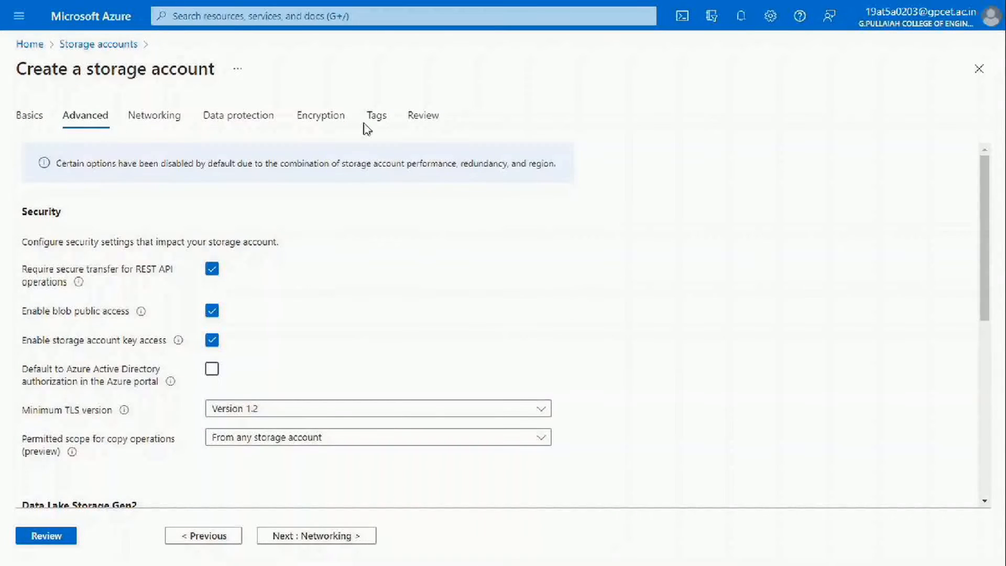
left_click(436, 114)
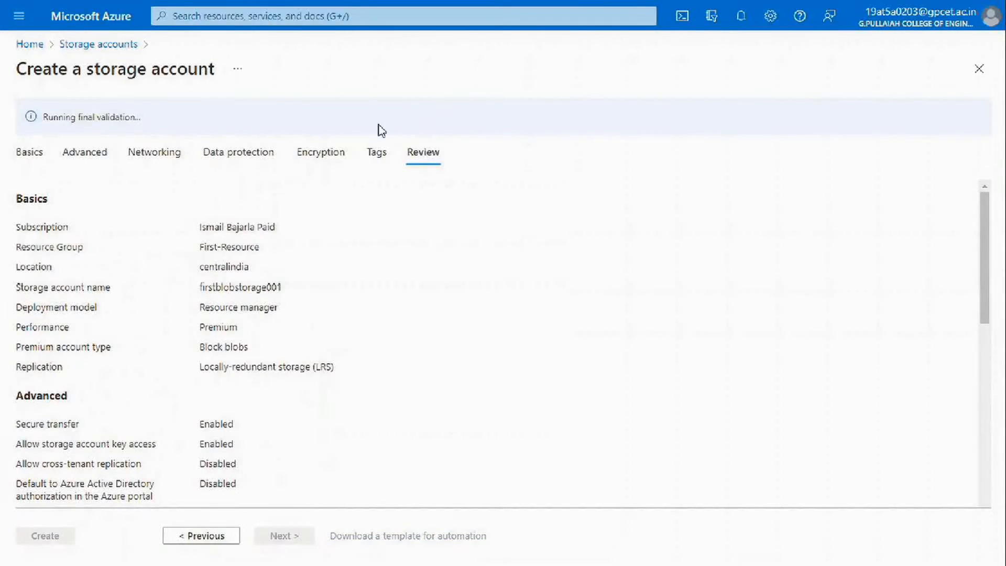
scroll(265, 348, "down", 10)
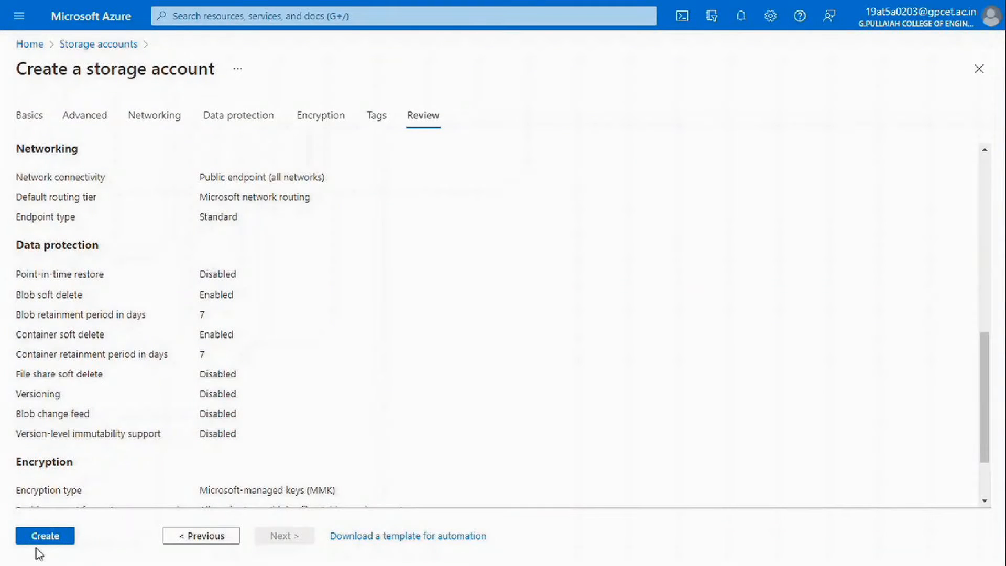
scroll(132, 430, "up", 10)
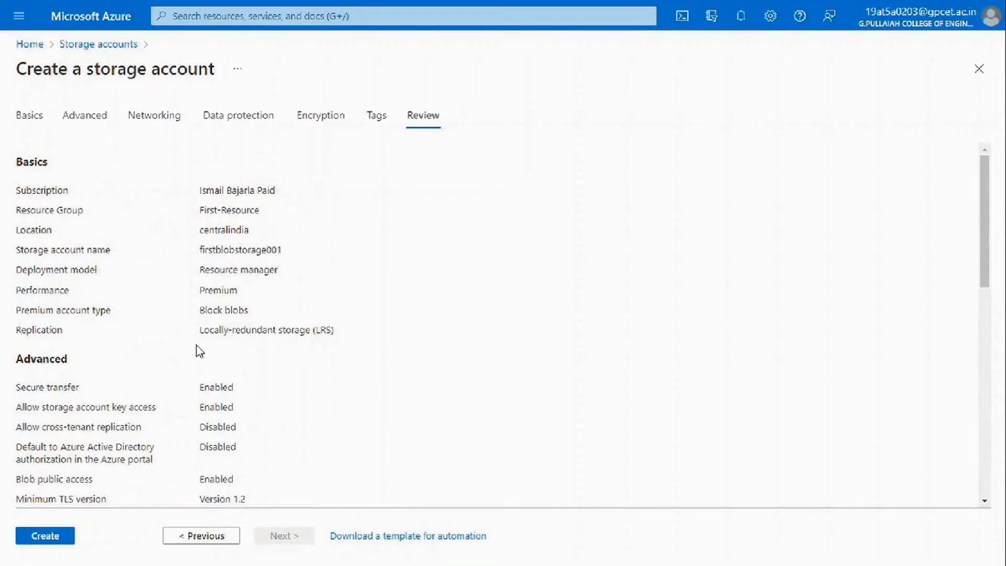
scroll(219, 368, "down", 15)
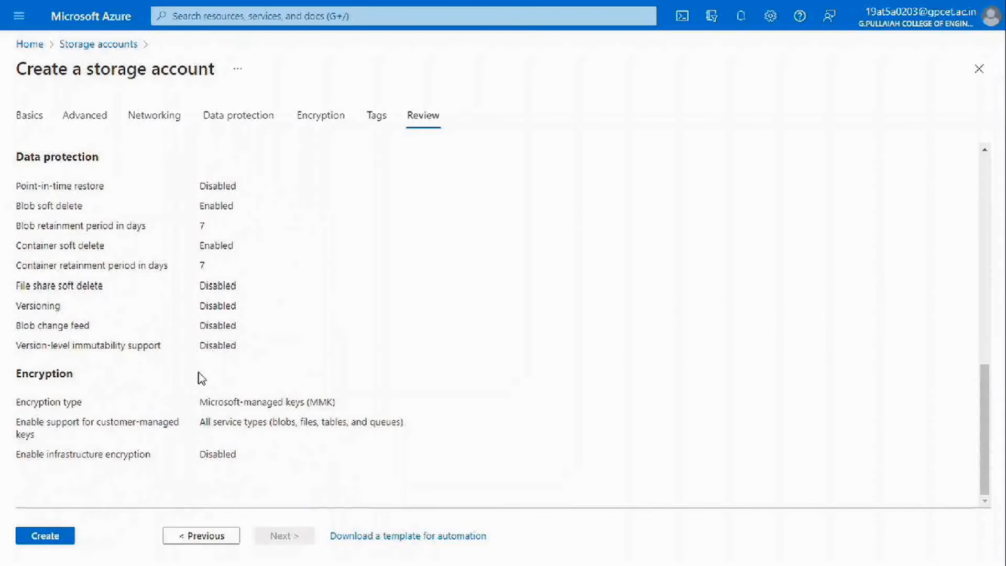
scroll(178, 367, "up", 5)
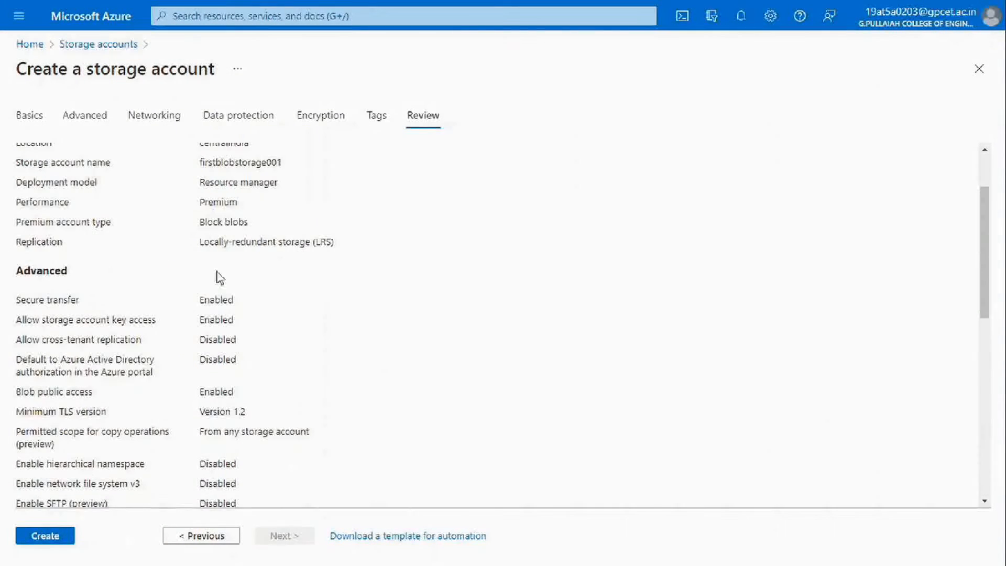
left_click_drag(200, 204, 222, 212)
left_click(191, 207)
left_click(27, 115)
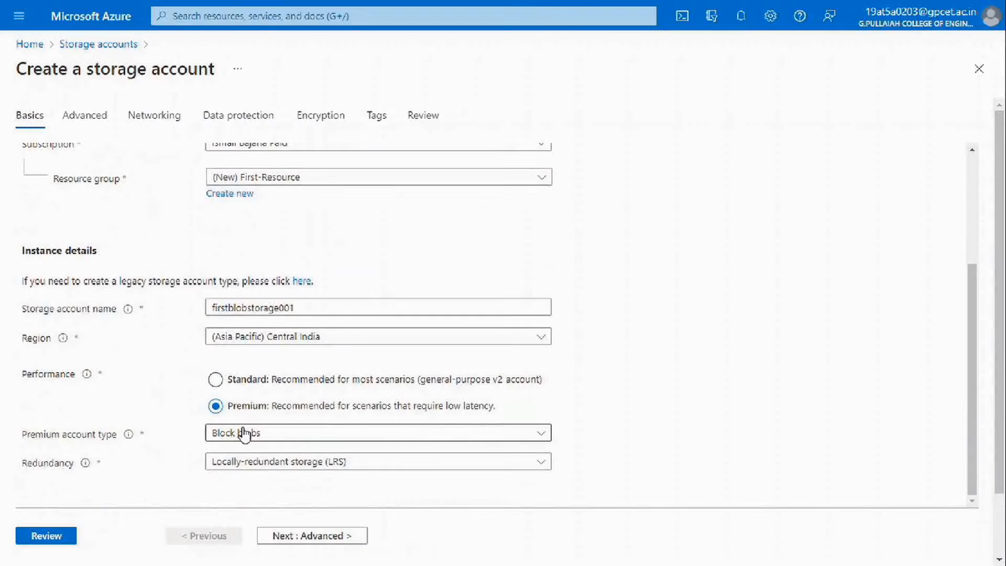
Switch to Standard performance with LRS redundancy, then create firstblobstorage001.
left_click(215, 380)
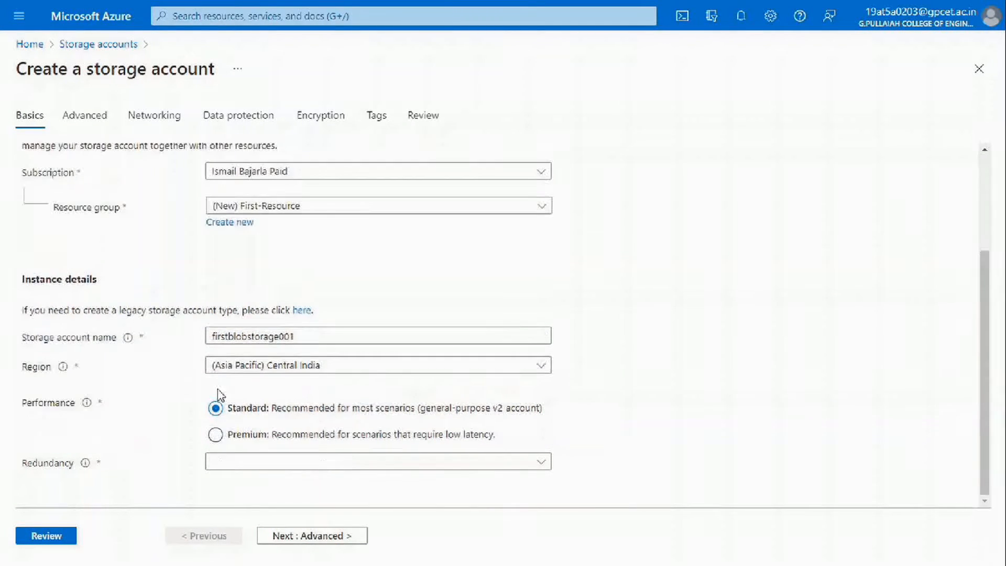
left_click(245, 464)
left_click(278, 282)
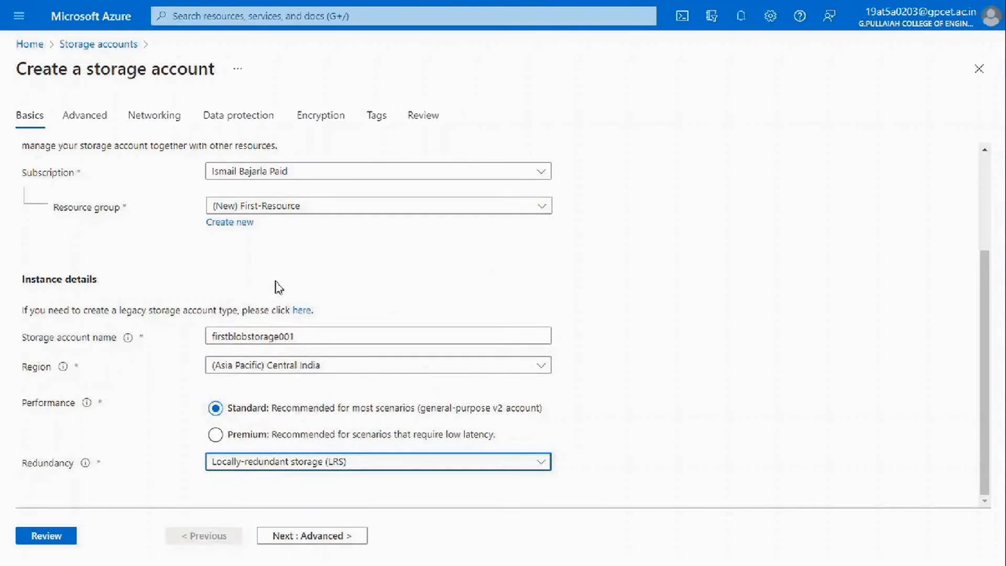
left_click(408, 123)
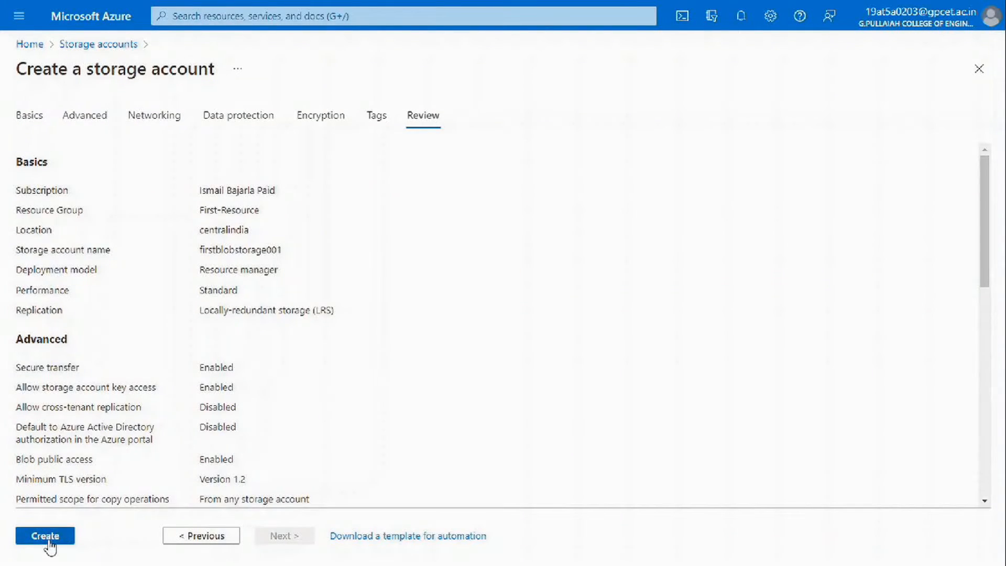
left_click(45, 536)
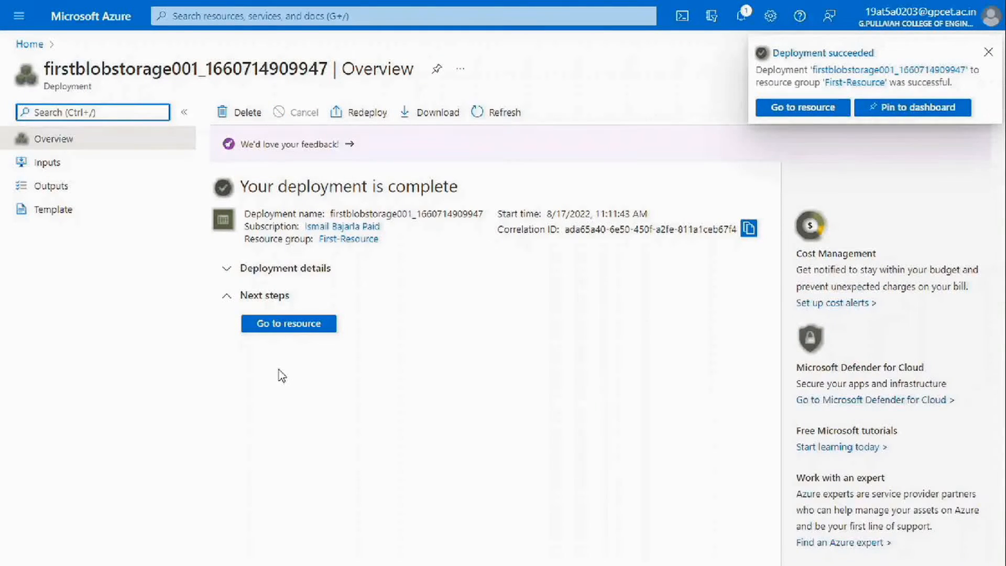
Go to the deployed firstblobstorage001 resource and show its Containers list with $logs.
left_click(255, 270)
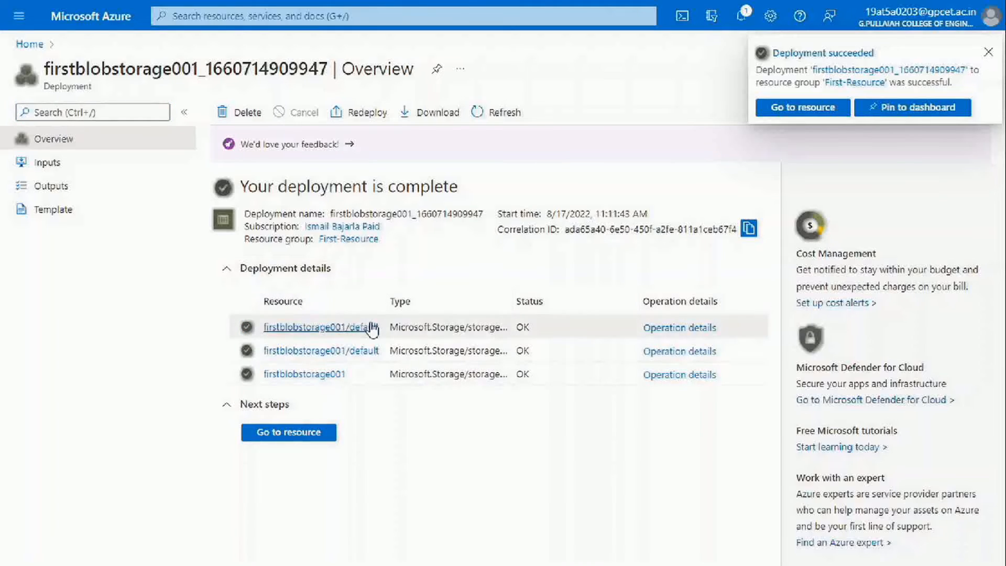
left_click(803, 106)
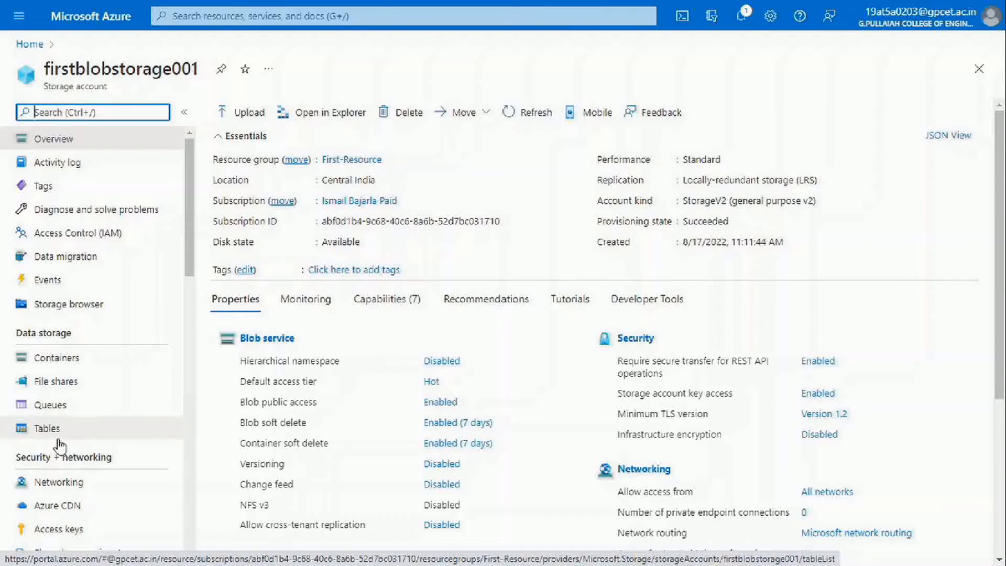
scroll(86, 461, "down", 5)
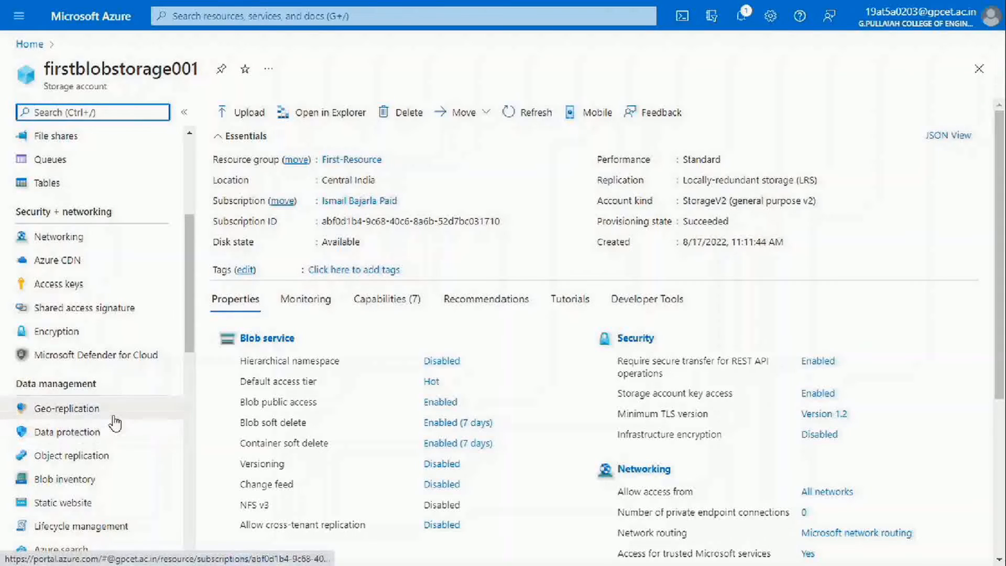
scroll(108, 448, "up", 5)
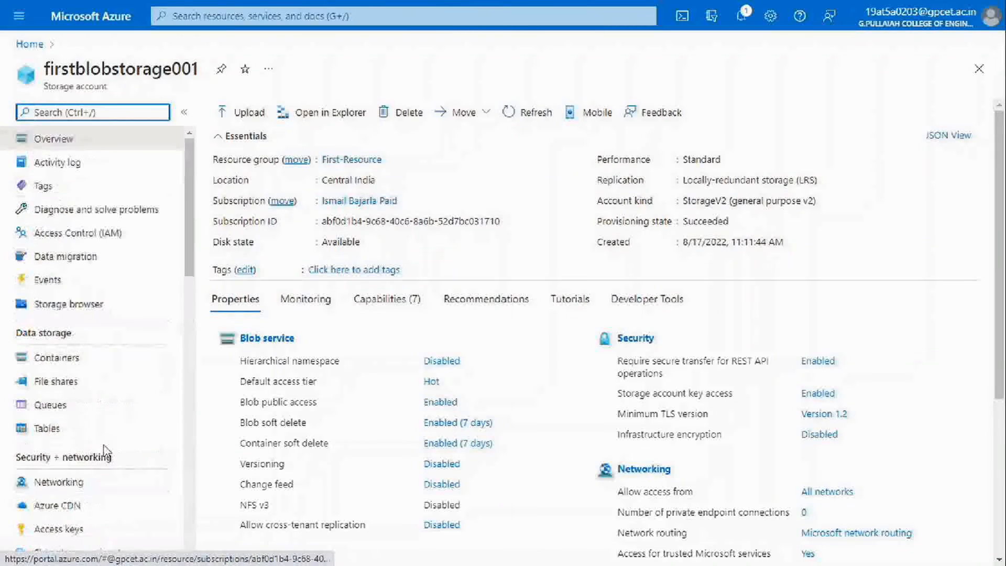
left_click(45, 357)
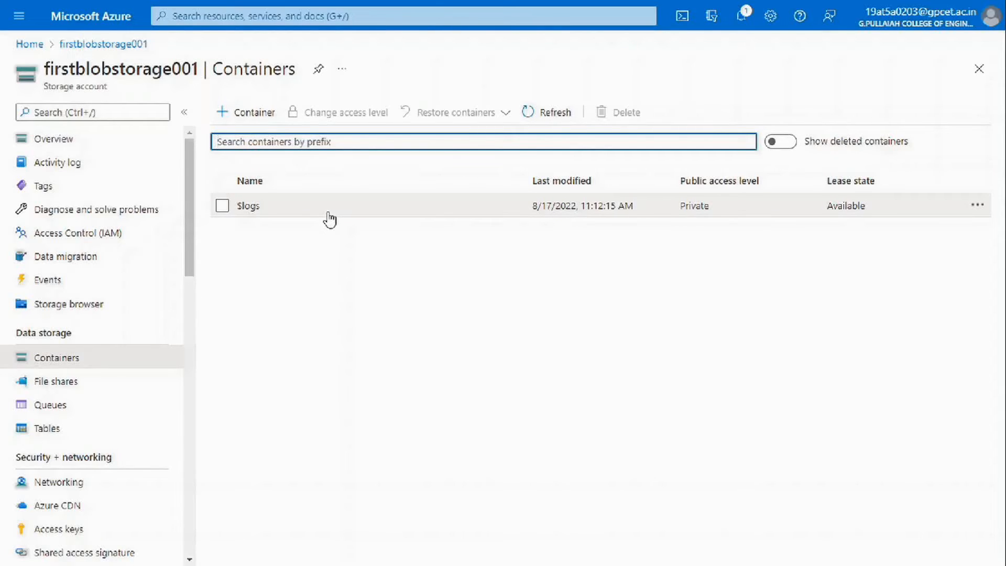
Create a new container named with the suggested user name, keeping public access Private (no anonymous access).
left_click(312, 247)
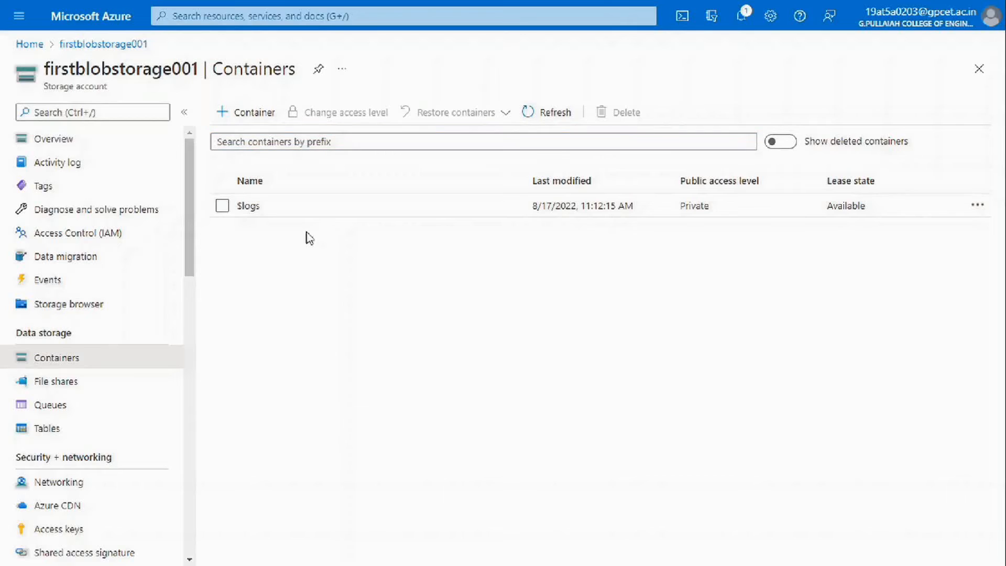
left_click(238, 121)
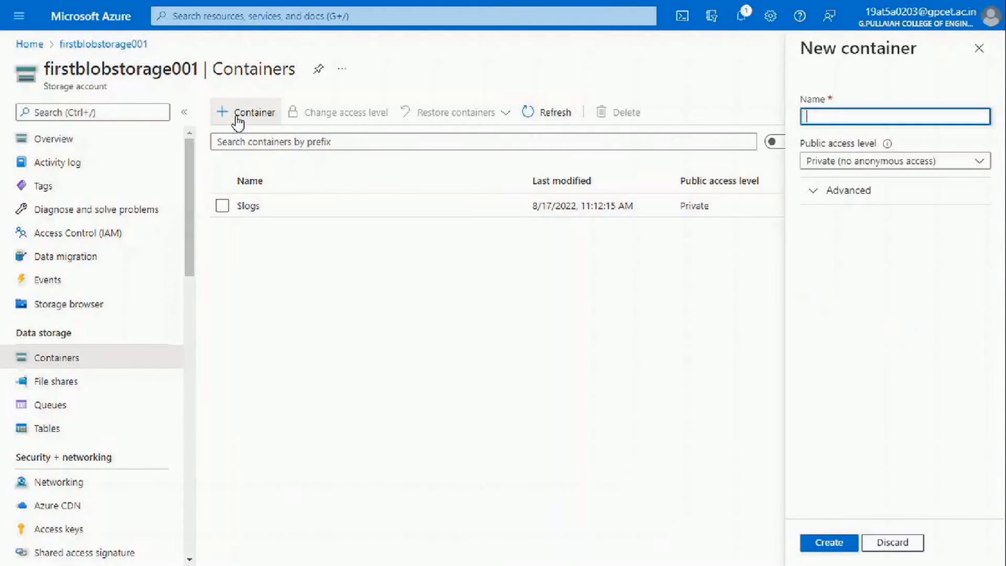
left_click(833, 118)
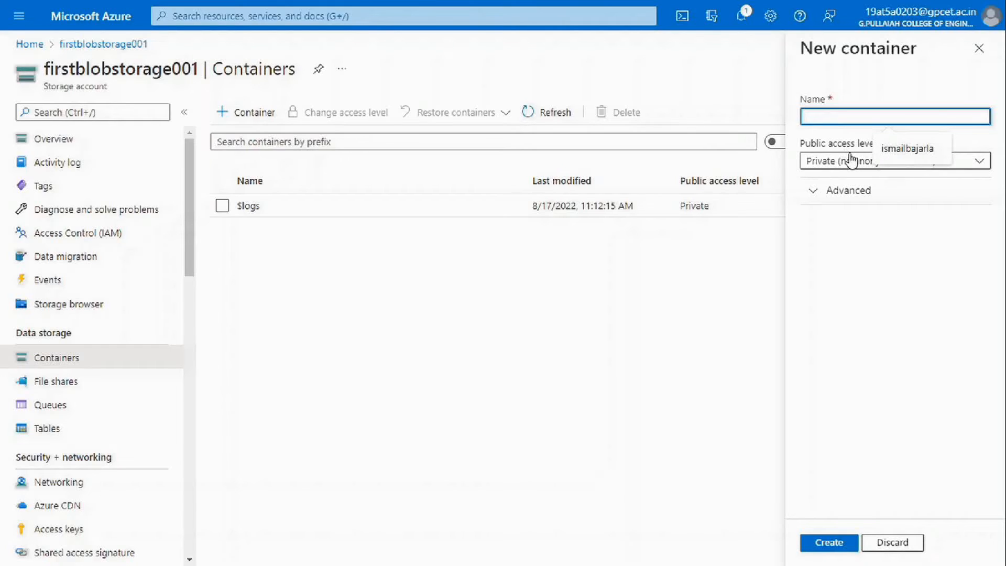
left_click(909, 151)
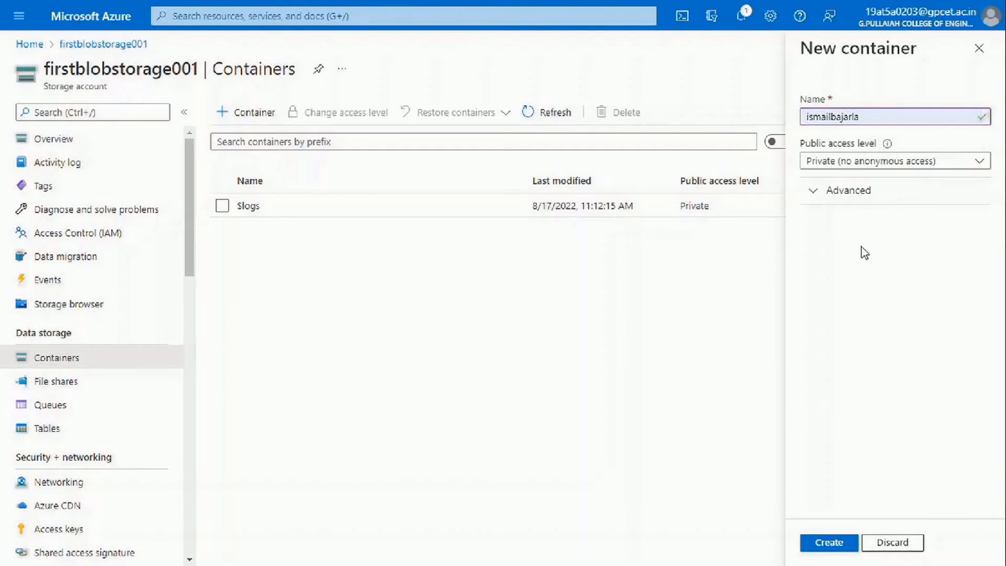
left_click(840, 193)
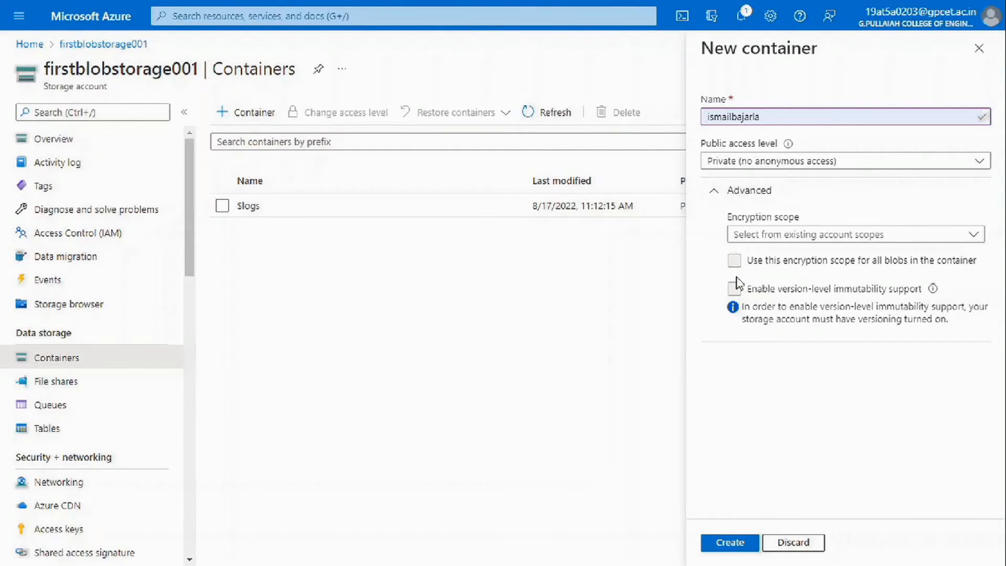
left_click(727, 192)
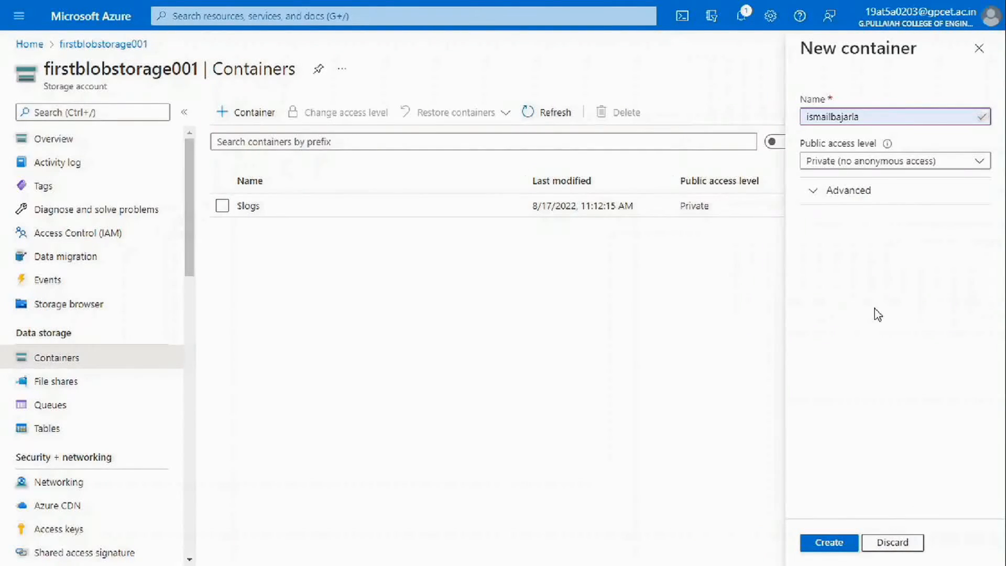
left_click(886, 162)
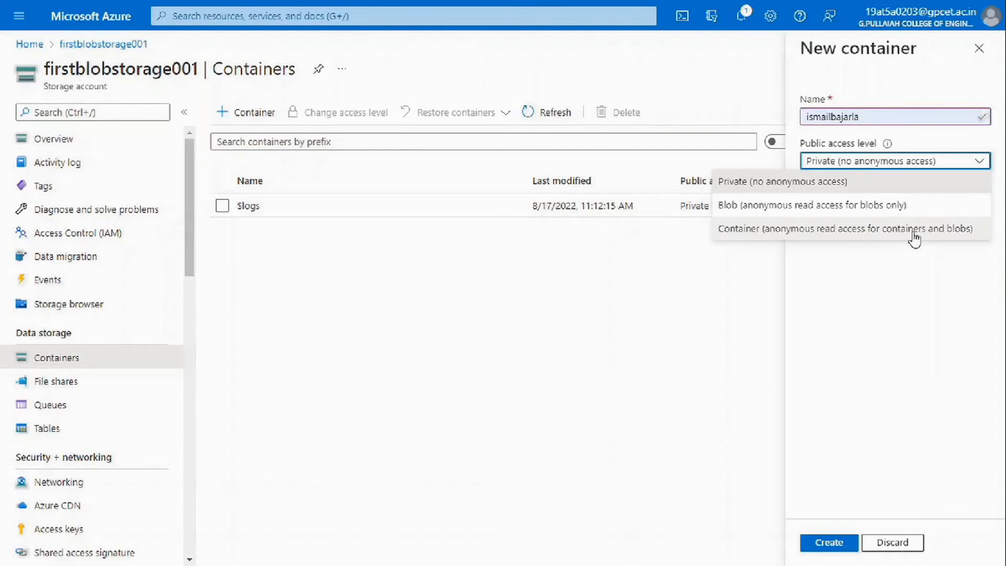
left_click(882, 194)
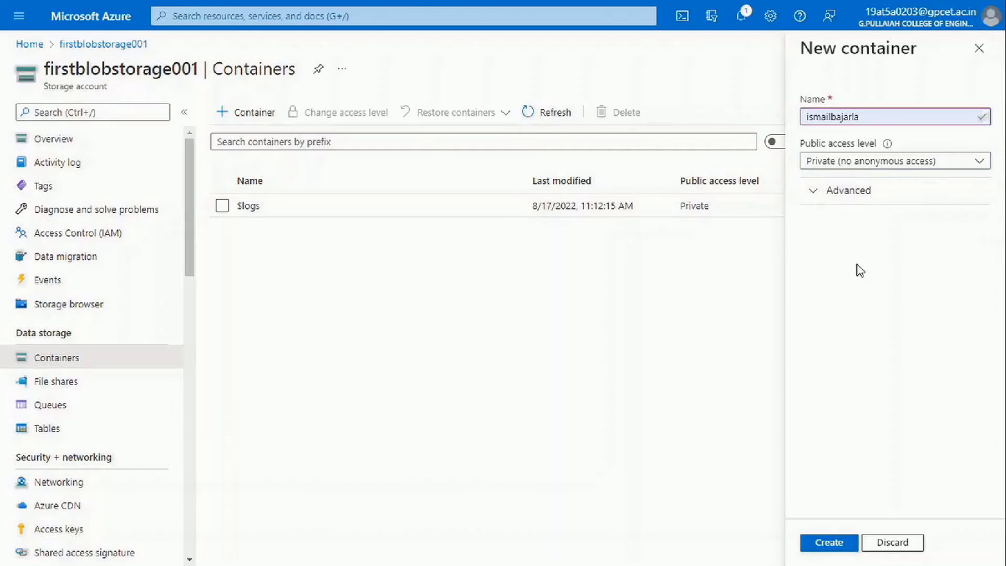
left_click(823, 547)
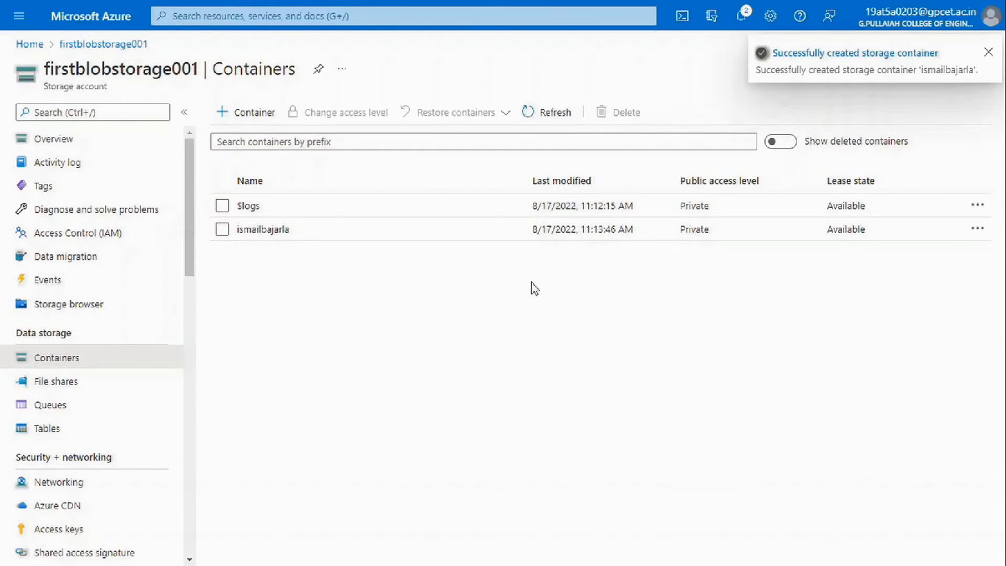
Upload the resume PDF file from the computer into the new container.
left_click(272, 235)
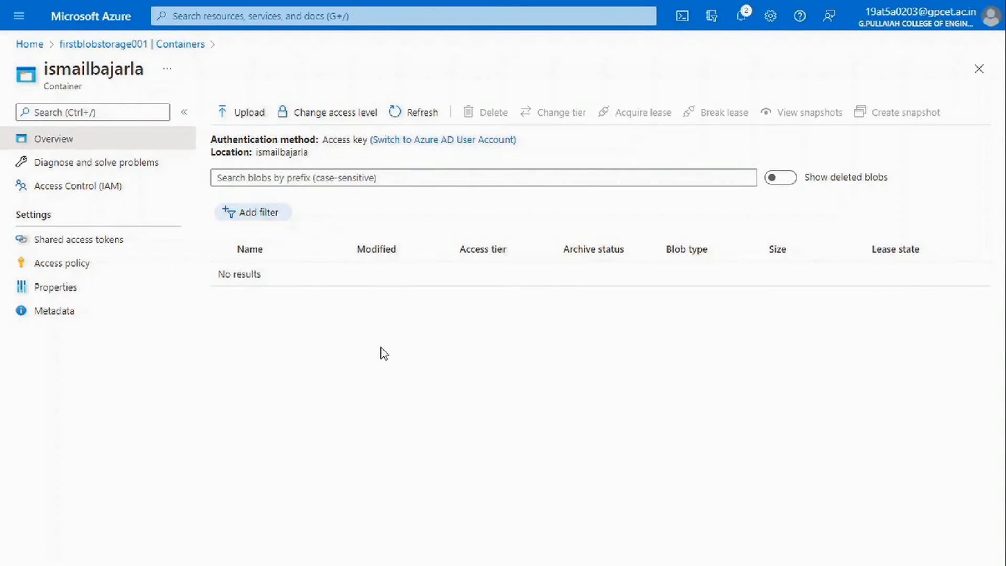
left_click(235, 121)
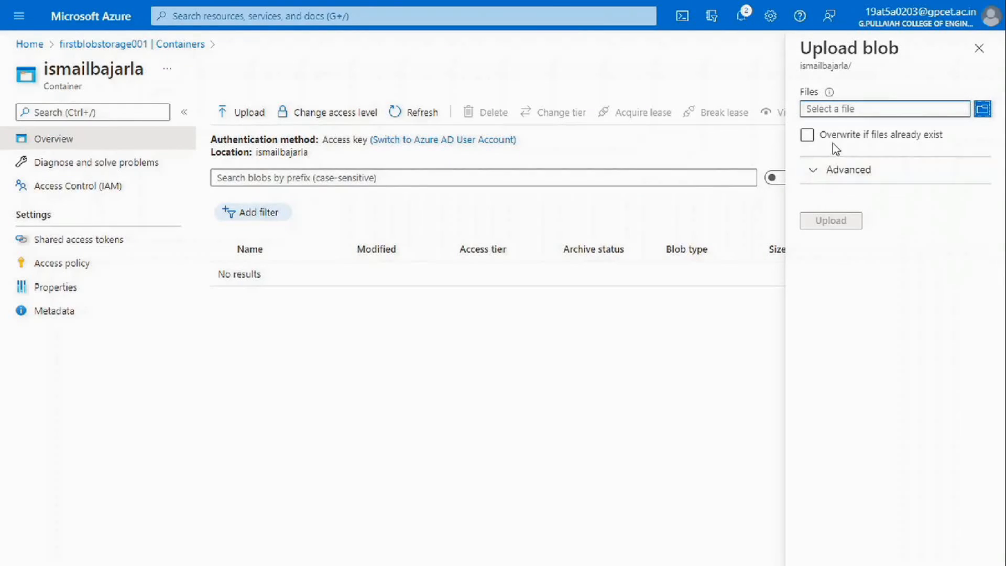
left_click(983, 110)
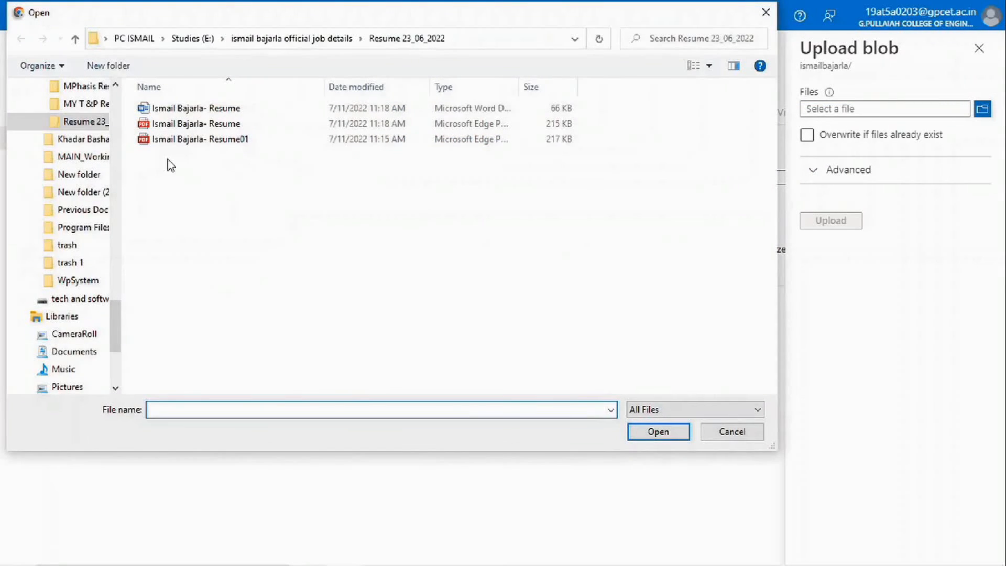
left_click(144, 139)
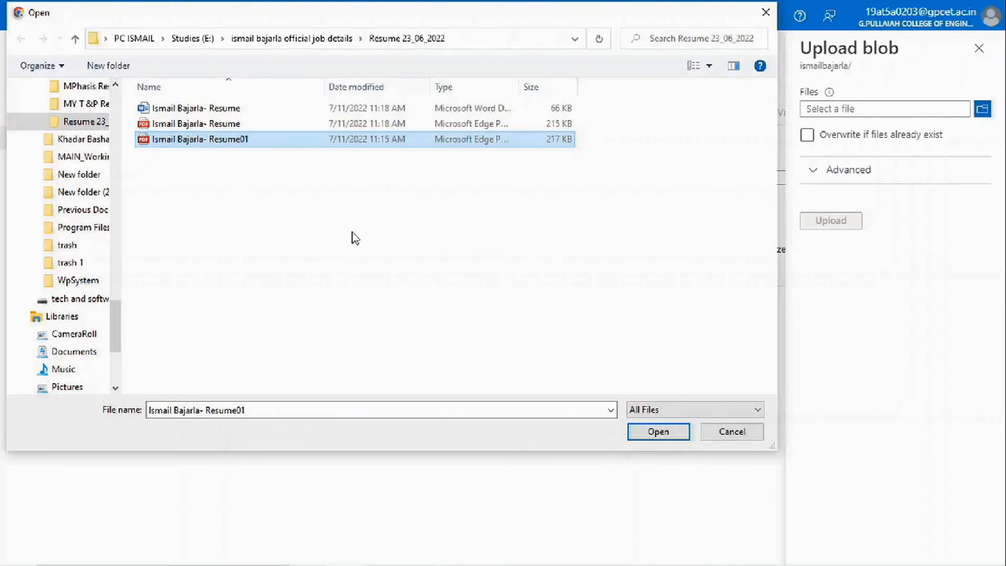
left_click(661, 437)
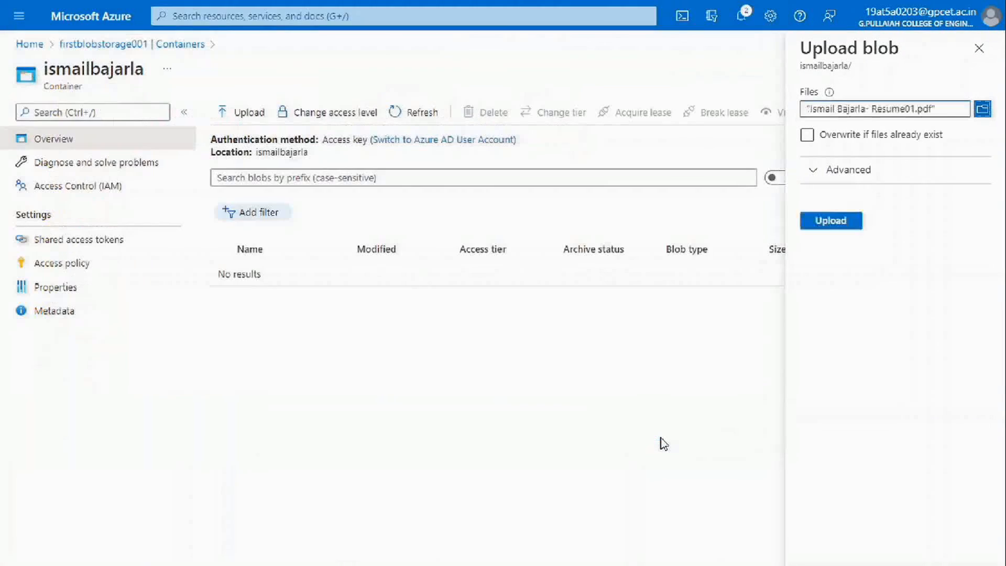
left_click(819, 223)
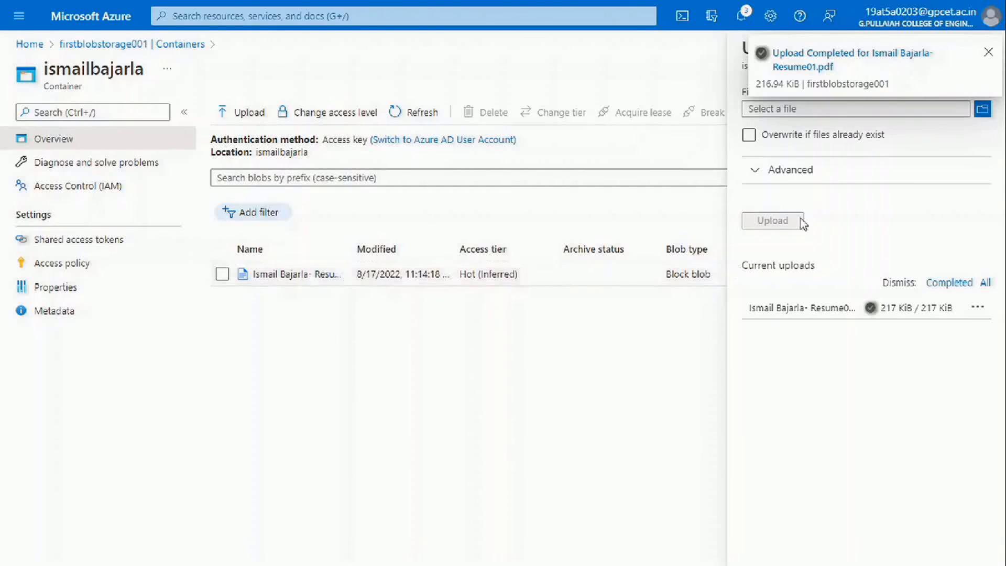
Close the upload panel and open the uploaded 216.94 KiB resume blob's details.
left_click(988, 52)
left_click(978, 50)
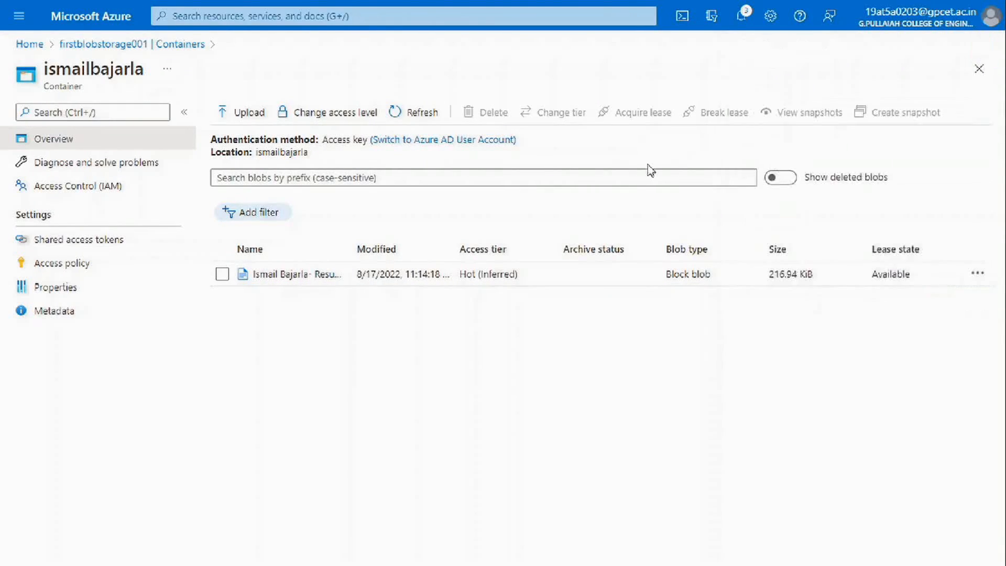
left_click(284, 274)
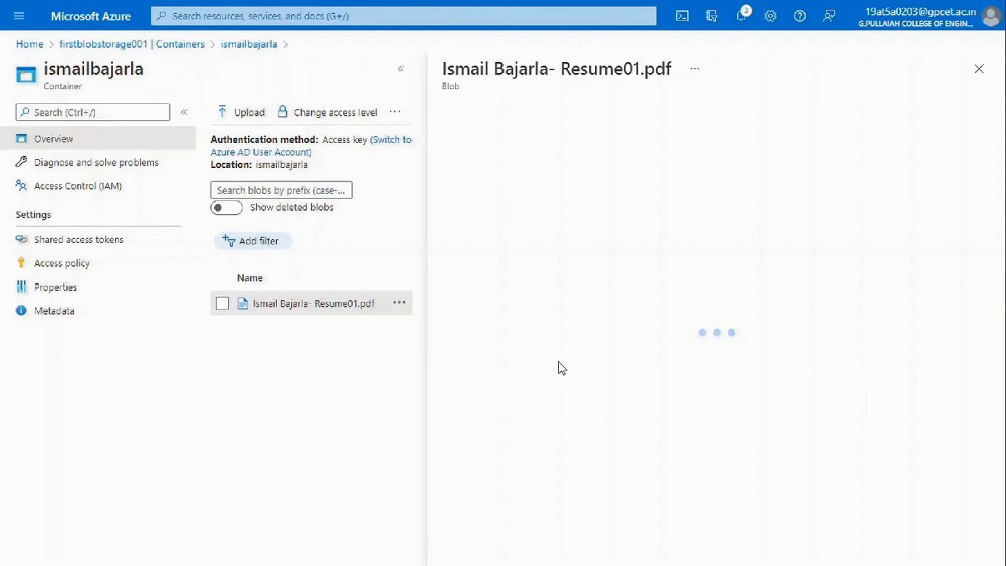